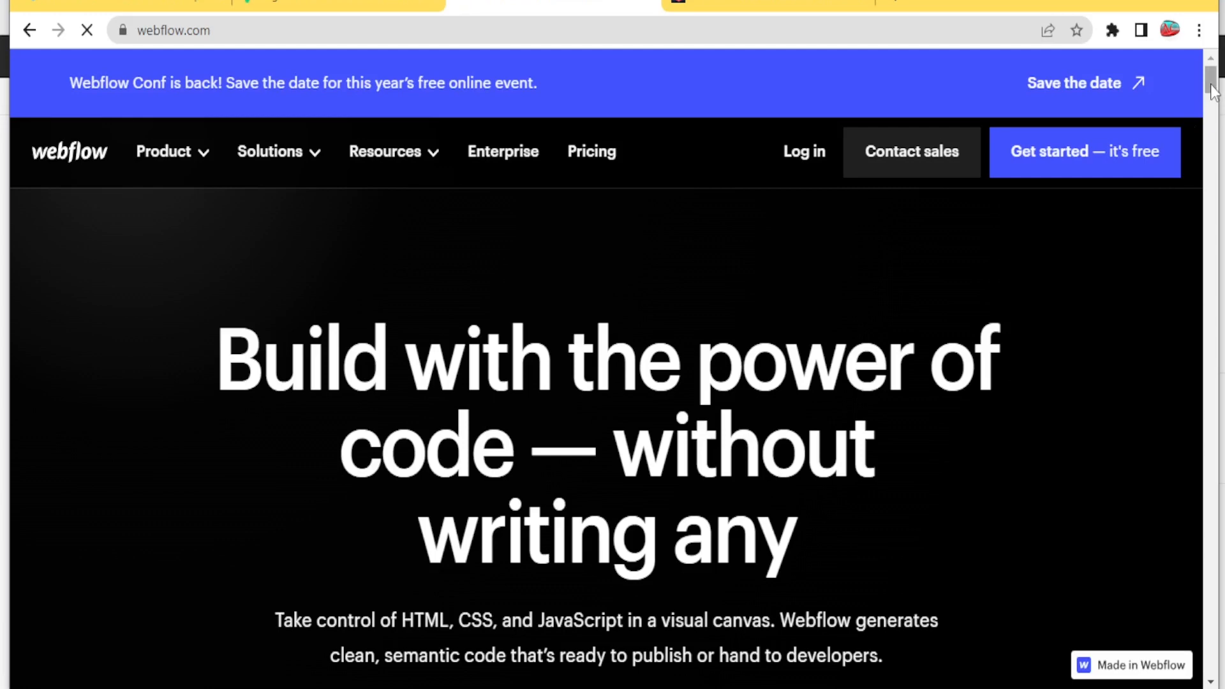
Open Webflow's pricing page and review the site plans
{"action": "left_click_drag", "start_coordinate": [1212, 91], "coordinate": [1211, 84]}
{"action": "left_click", "coordinate": [594, 160]}
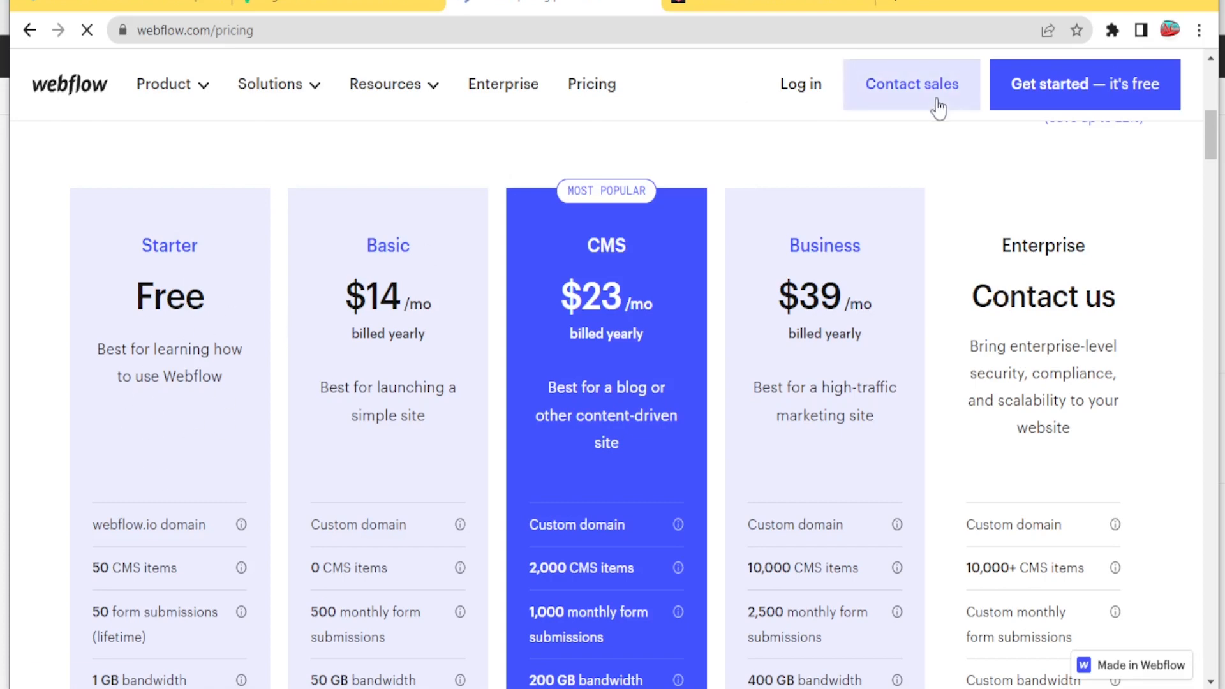
{"action": "left_click_drag", "start_coordinate": [1214, 147], "coordinate": [1212, 166]}
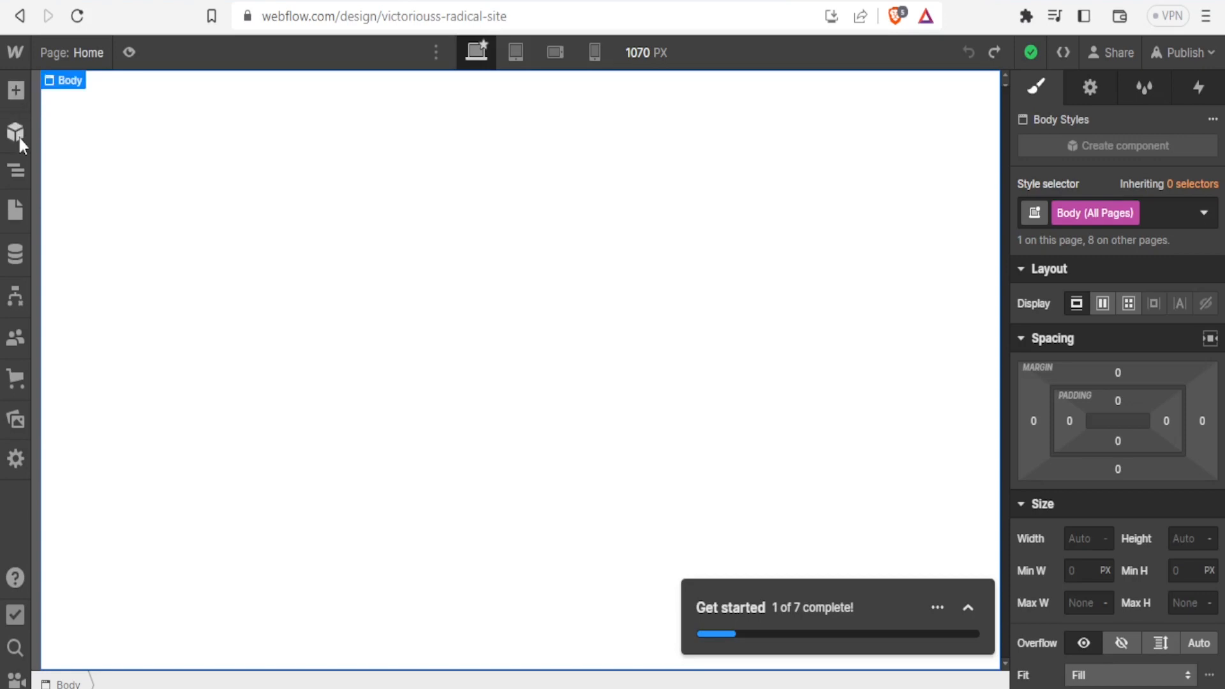
Preview the blank Home page at the tablet and mobile landscape breakpoints and return to the desktop view
{"action": "left_click", "coordinate": [516, 53]}
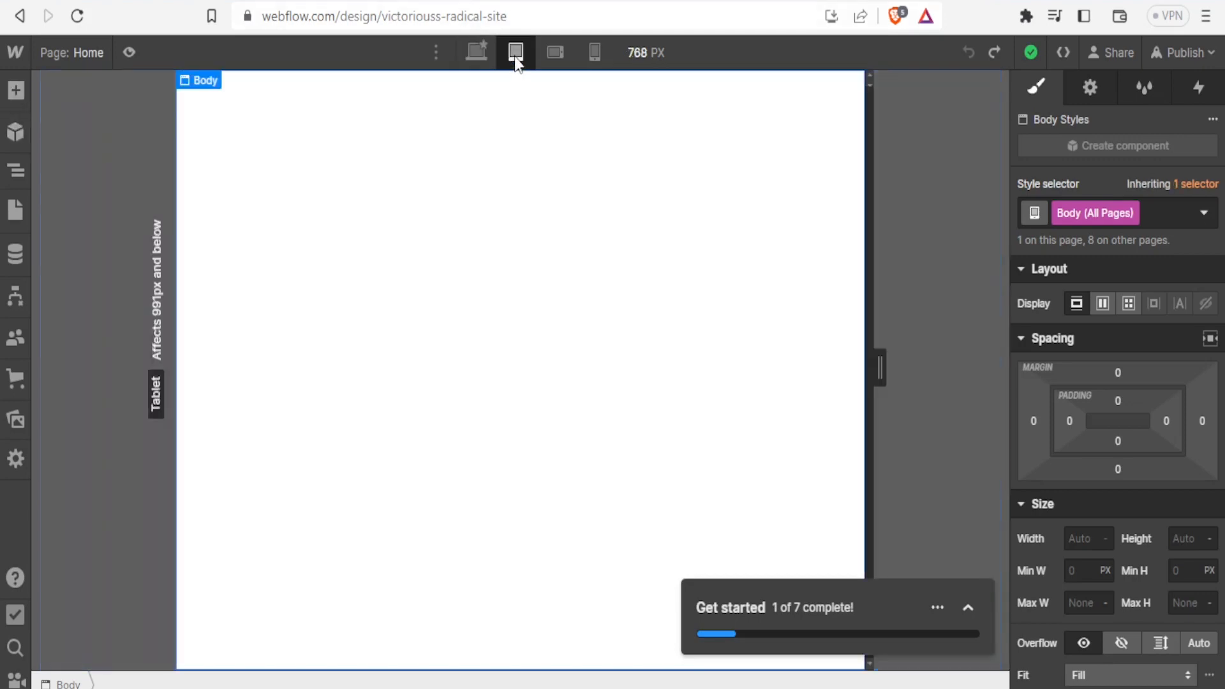
{"action": "left_click", "coordinate": [561, 51]}
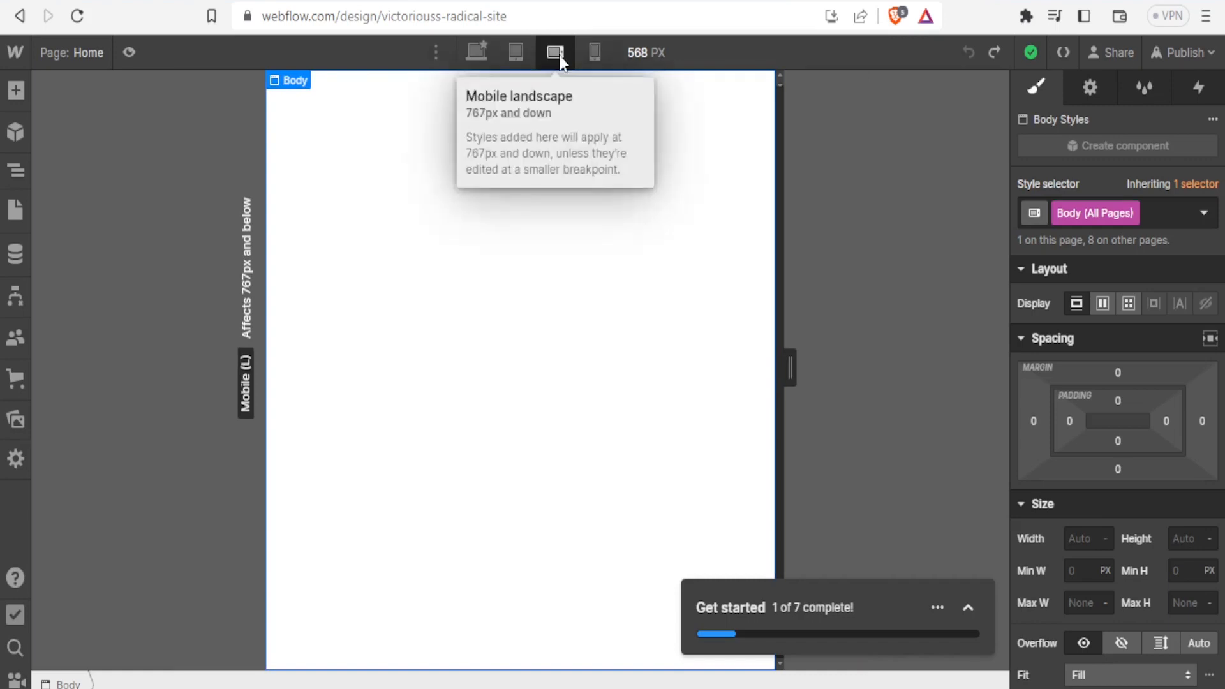
{"action": "left_click", "coordinate": [479, 50]}
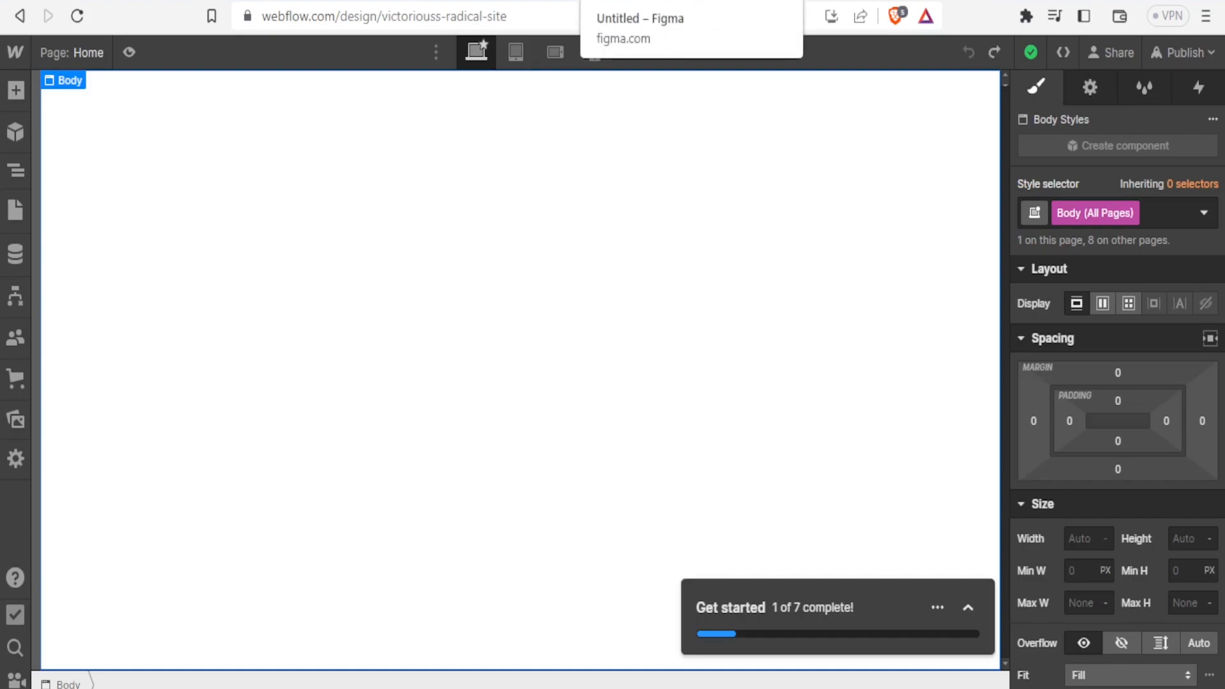
Switch to the Figma file Trial x, search the available plugins for "f" and close the plugin browser
{"action": "left_click", "coordinate": [664, 2]}
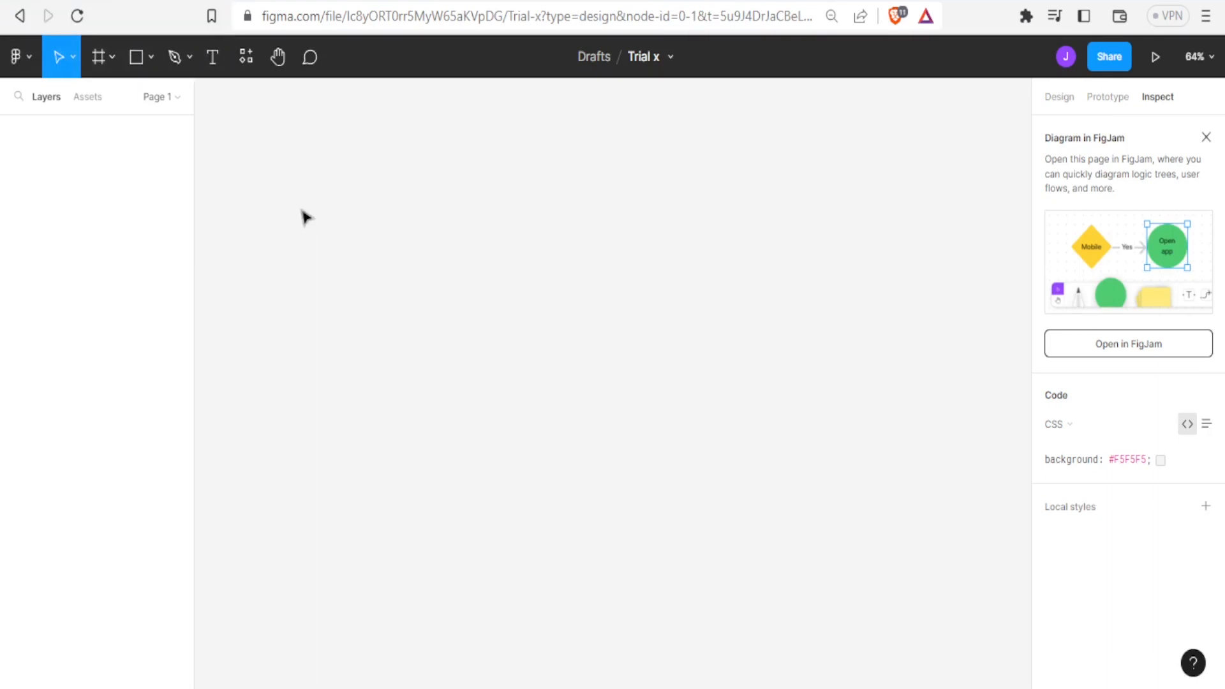
{"action": "left_click", "coordinate": [30, 70]}
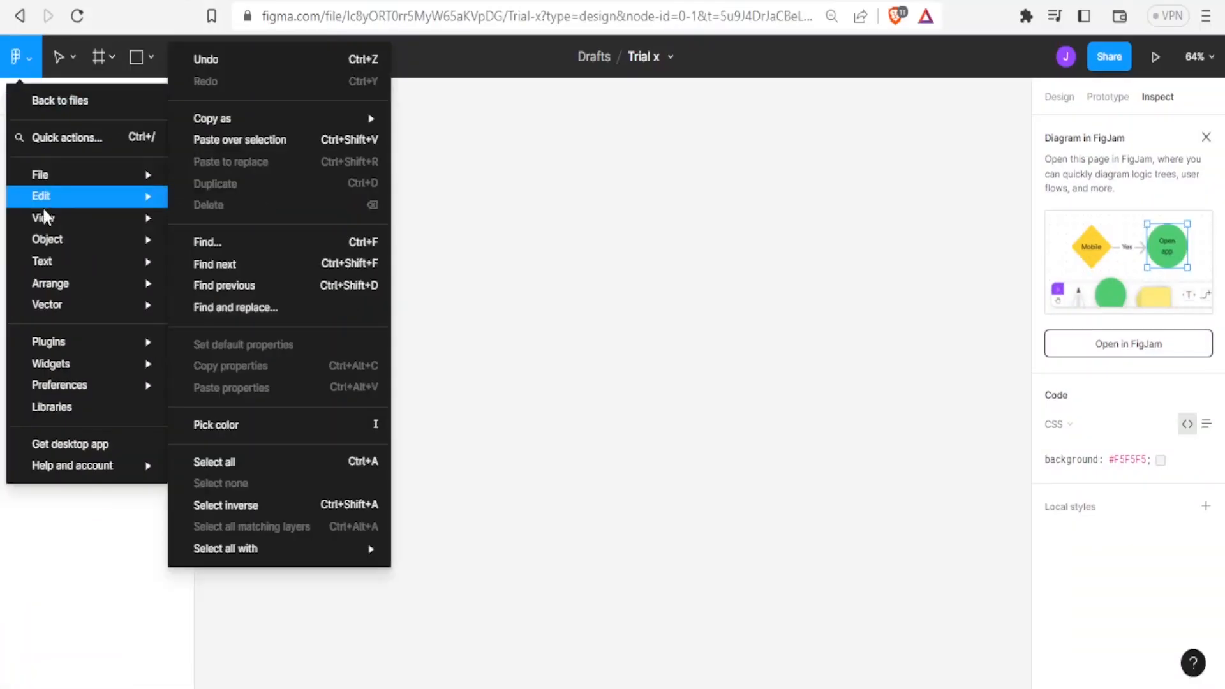
{"action": "mouse_move", "coordinate": [66, 338]}
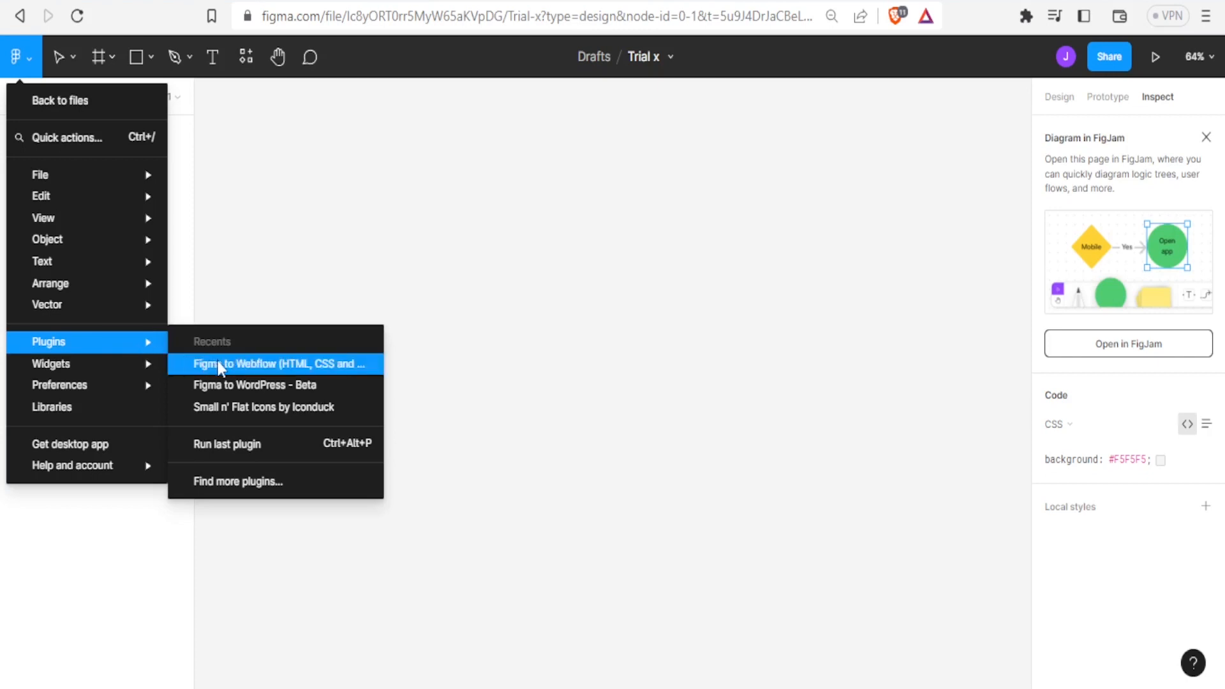
{"action": "left_click", "coordinate": [212, 485]}
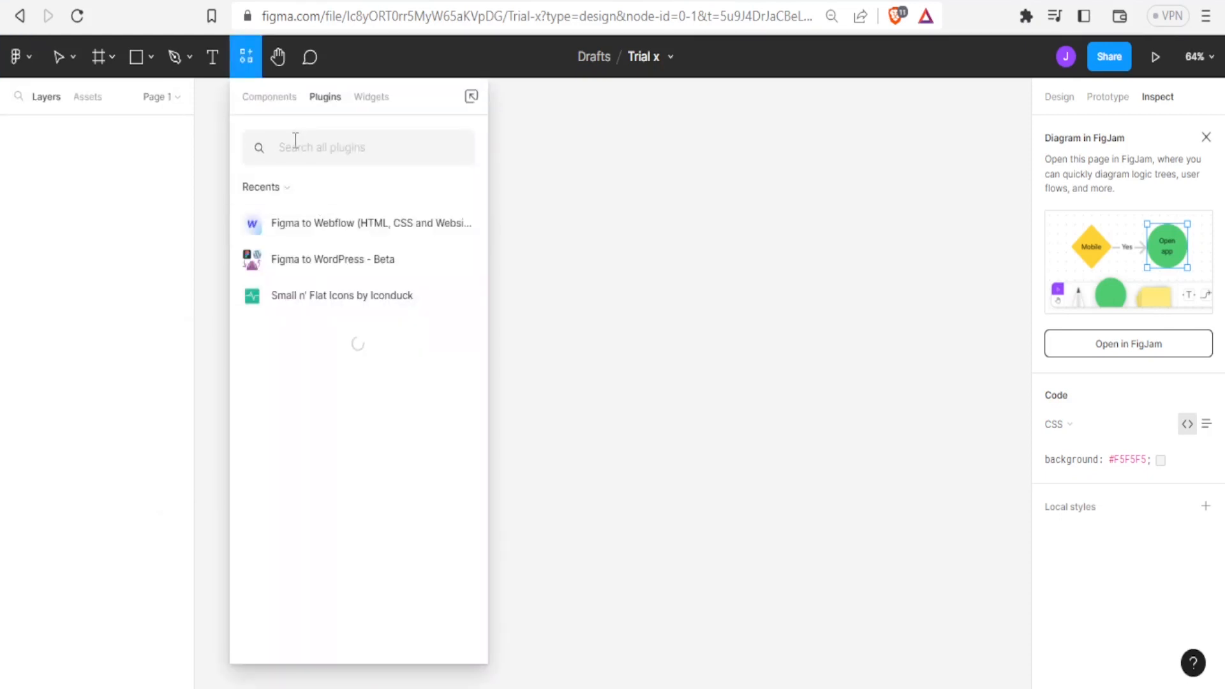
{"action": "type", "text": "f"}
{"action": "mouse_move", "coordinate": [312, 230]}
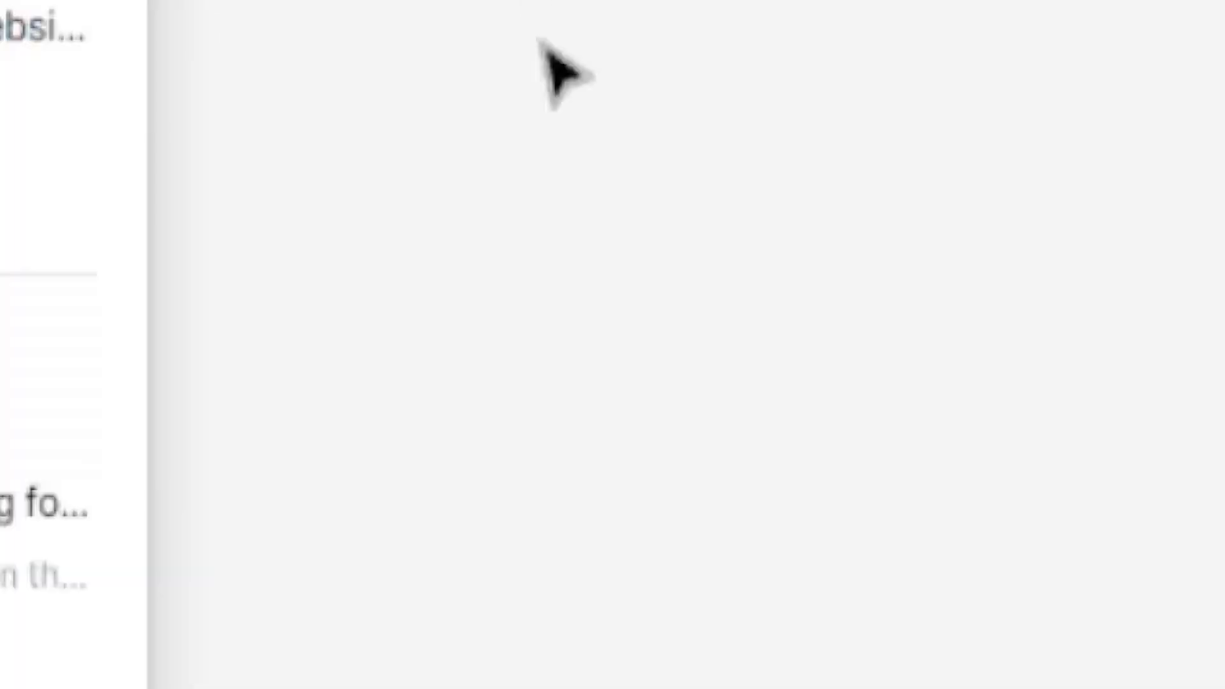
{"action": "left_click", "coordinate": [576, 281]}
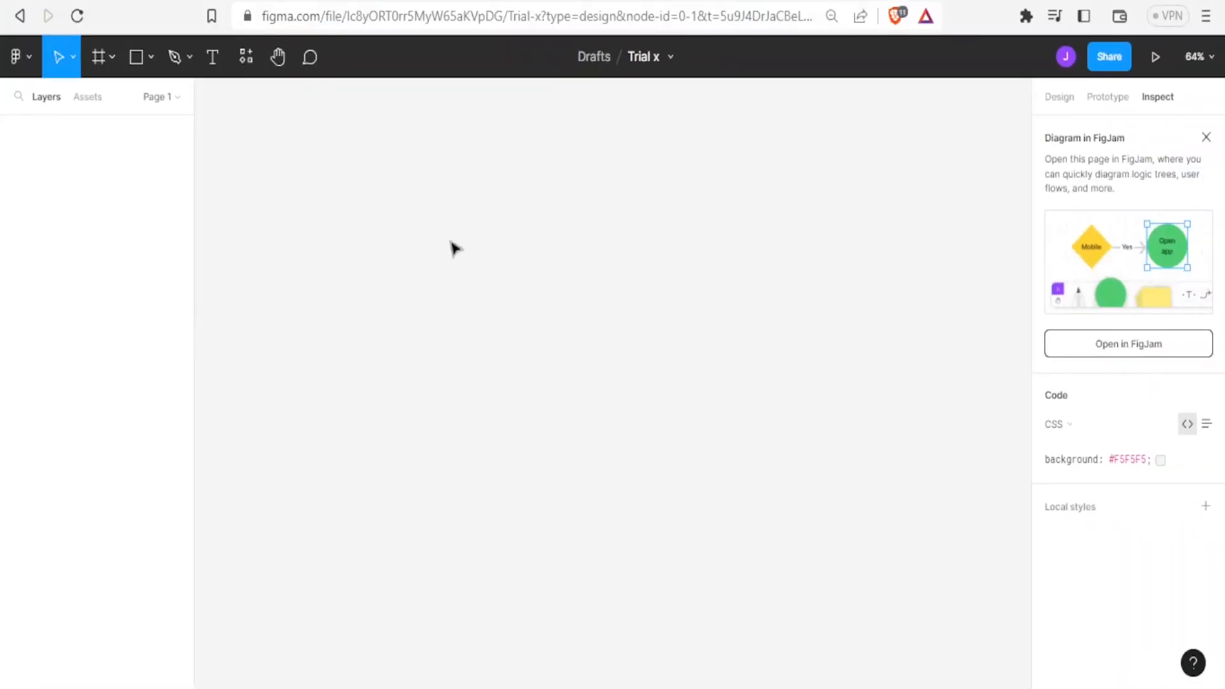
Create a new Figma design file
{"action": "left_click", "coordinate": [29, 56]}
{"action": "mouse_move", "coordinate": [62, 171]}
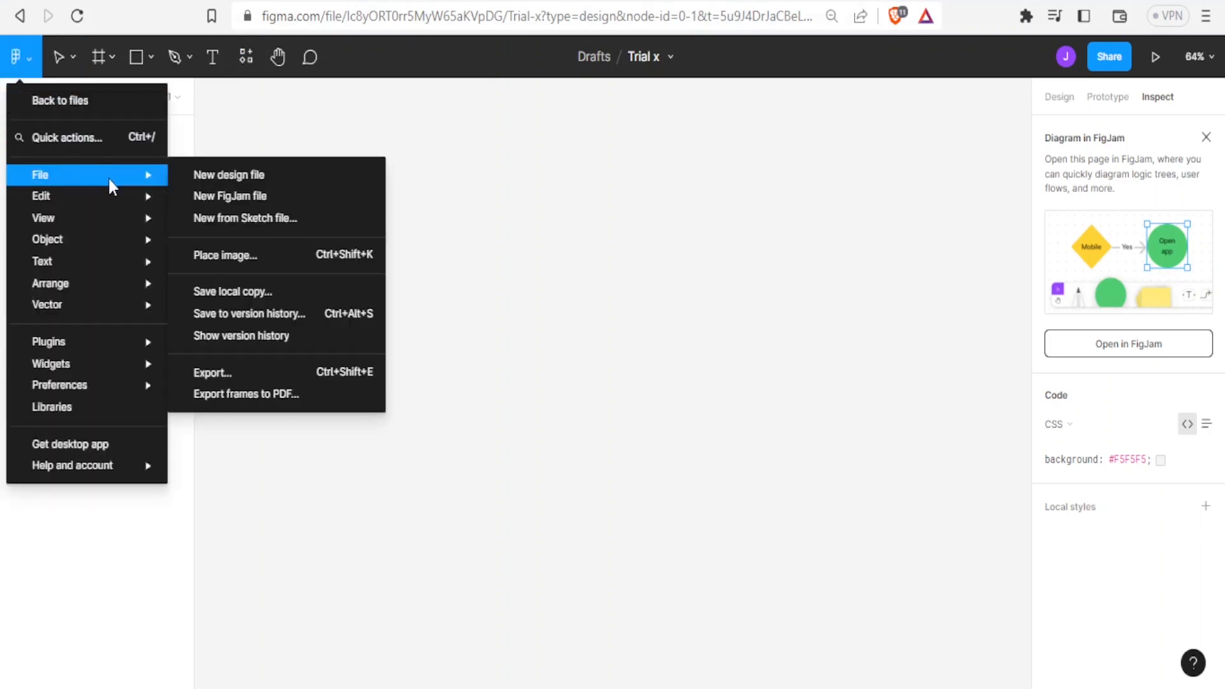
{"action": "left_click", "coordinate": [212, 183]}
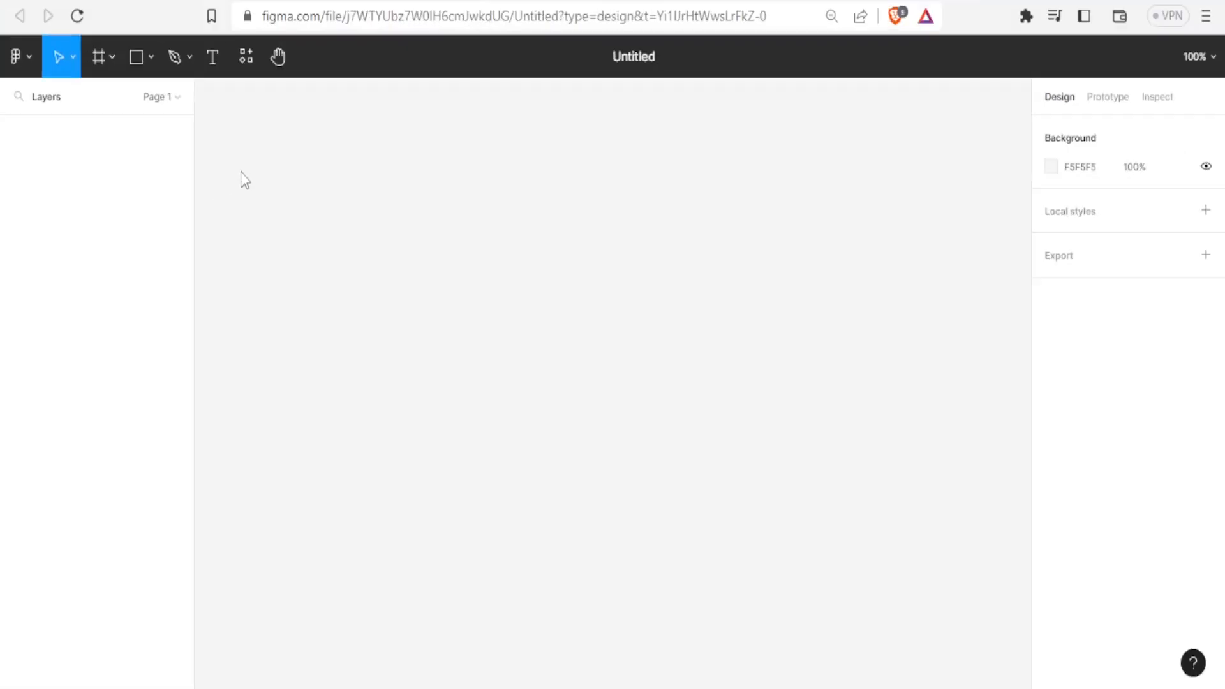
Switch to the Webflow Designer, view the site's list of pages and close it
{"action": "left_click", "coordinate": [27, 64]}
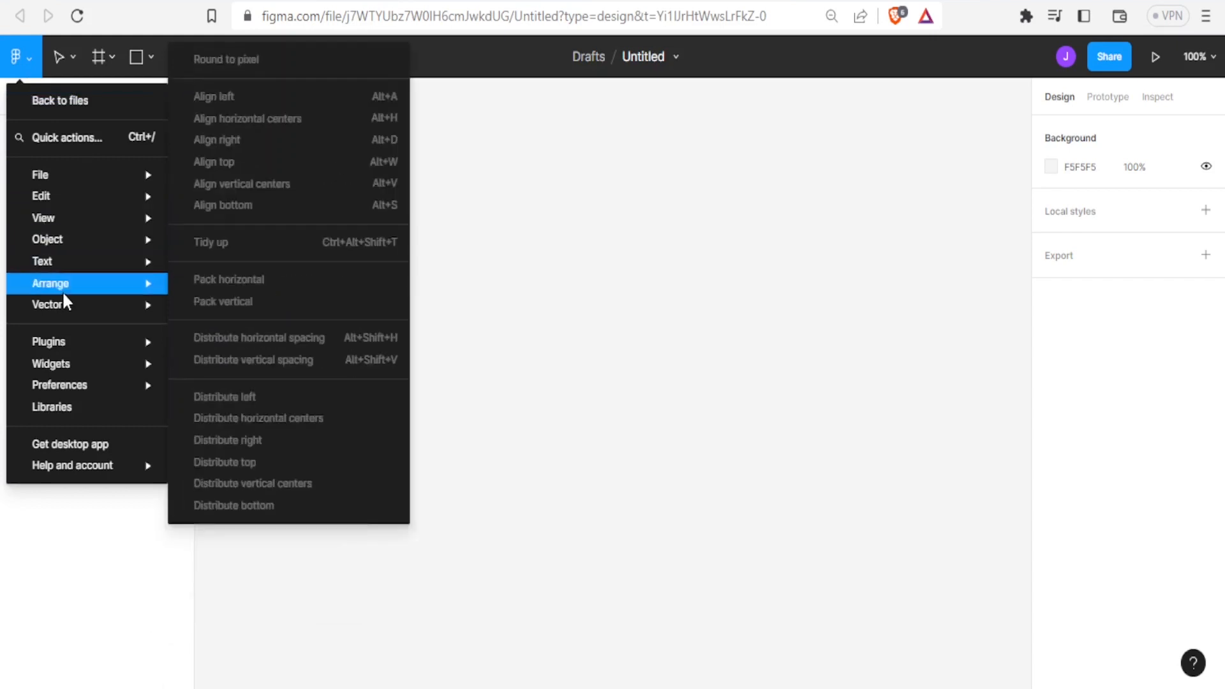
{"action": "mouse_move", "coordinate": [64, 342]}
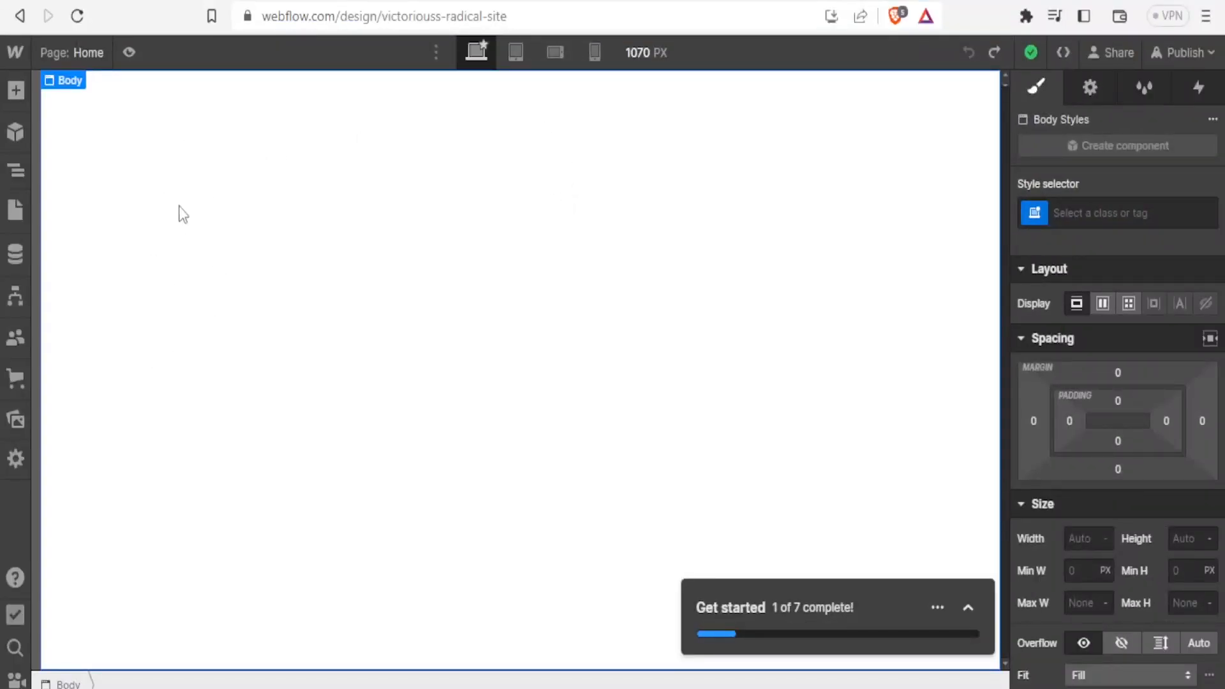
{"action": "left_click", "coordinate": [93, 52]}
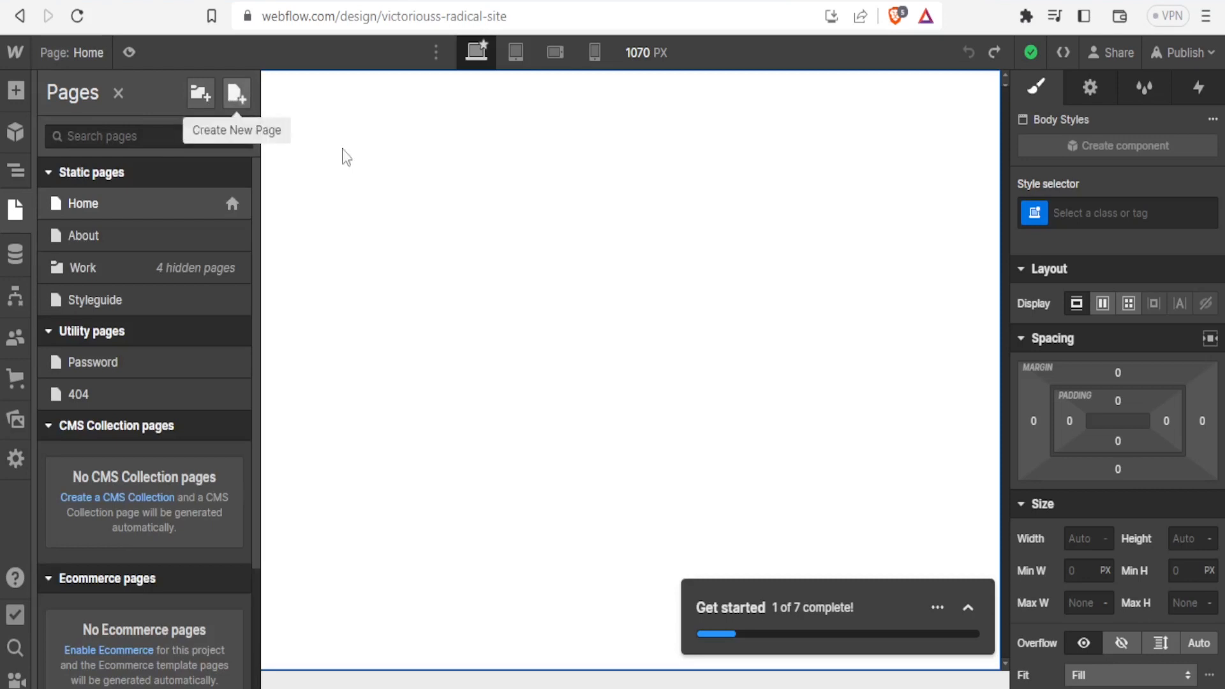
{"action": "left_click", "coordinate": [542, 268]}
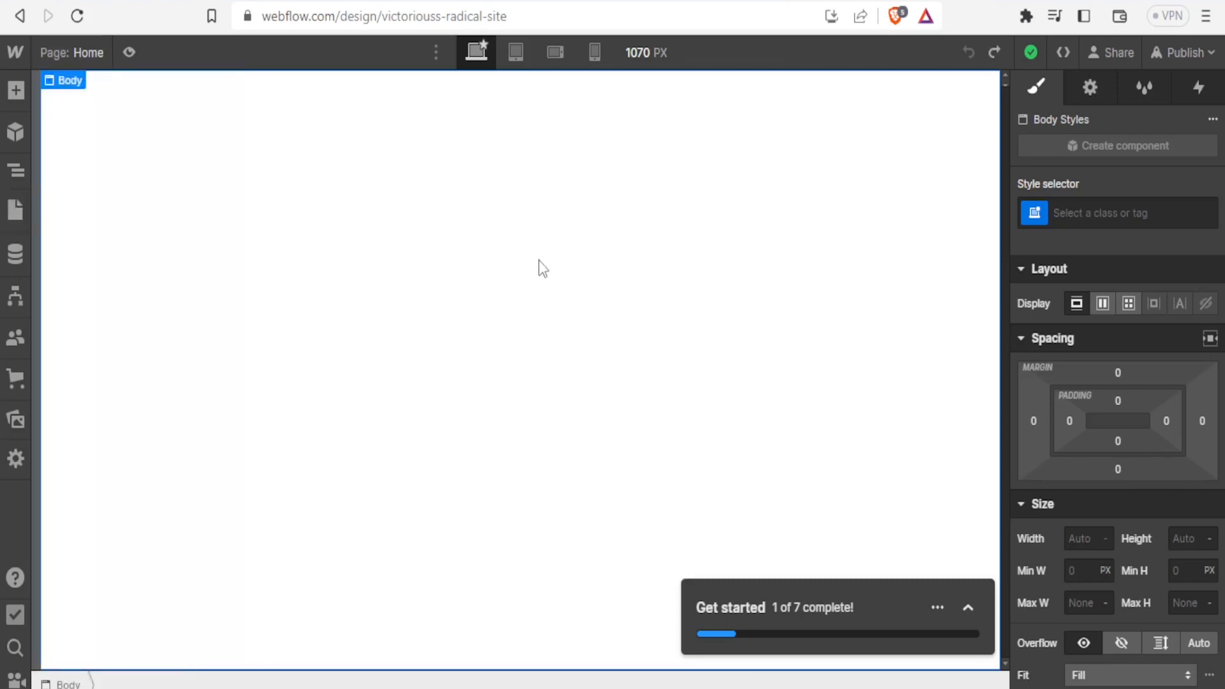
Switch back to the untitled Figma file and run the Figma to Webflow plugin
{"action": "left_click", "coordinate": [572, 3]}
{"action": "left_click", "coordinate": [25, 56]}
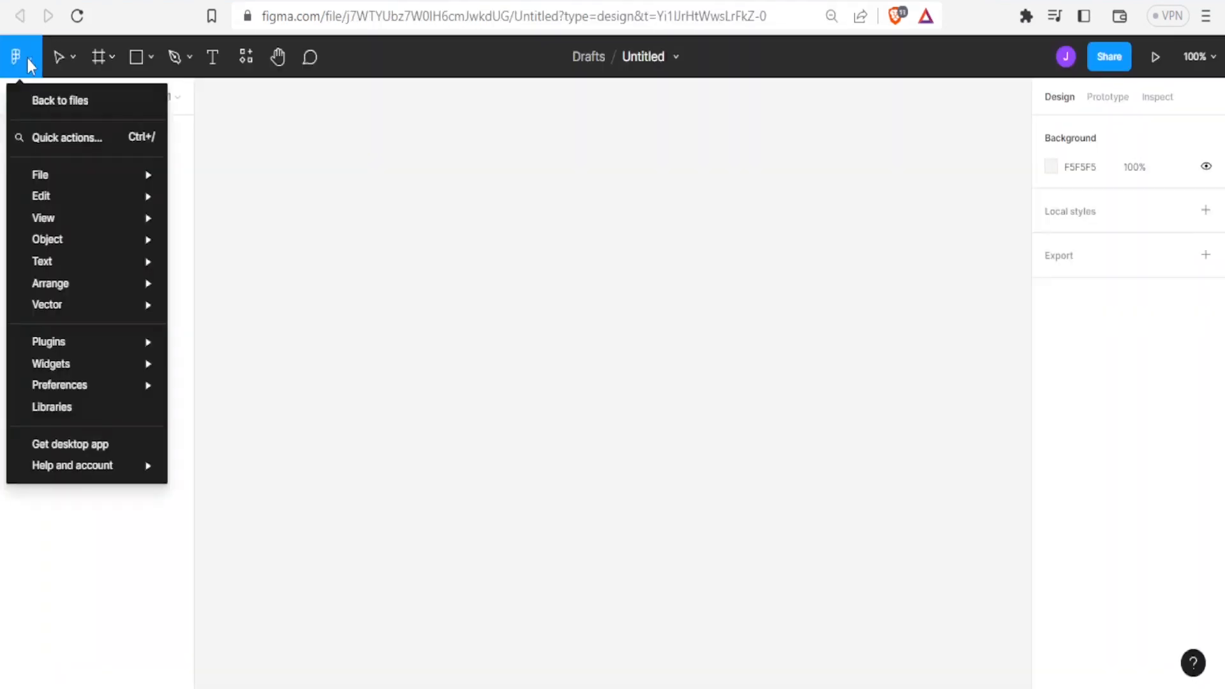
{"action": "mouse_move", "coordinate": [71, 345]}
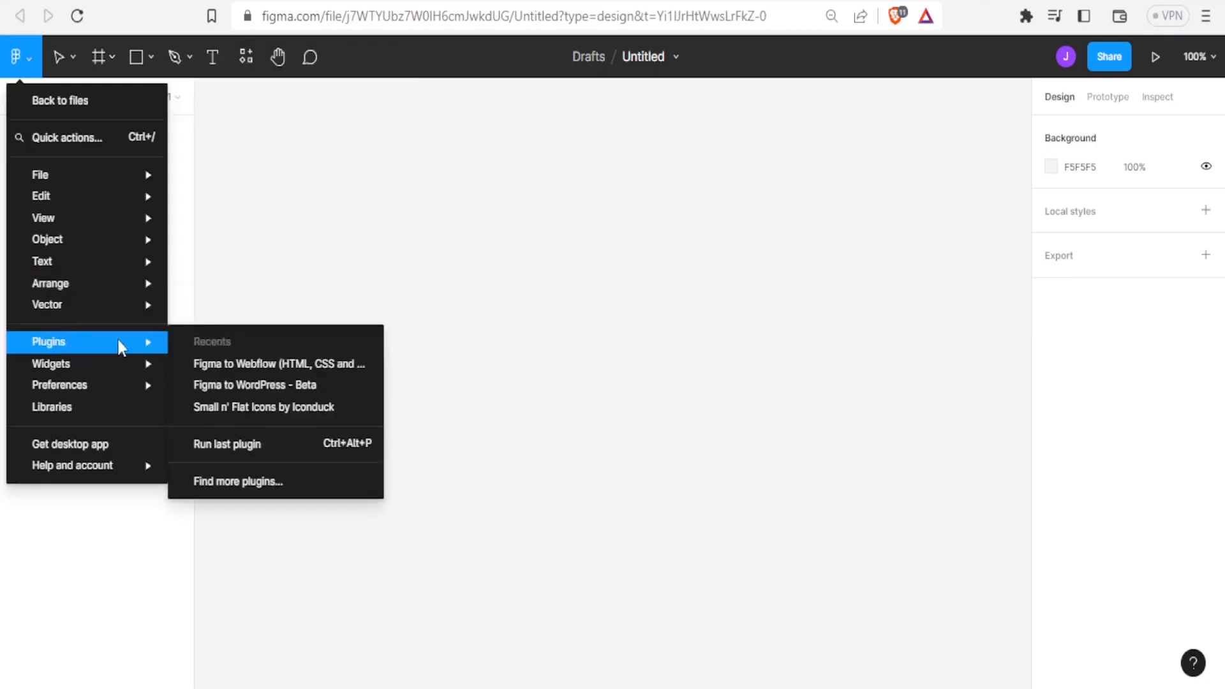
{"action": "left_click", "coordinate": [238, 369]}
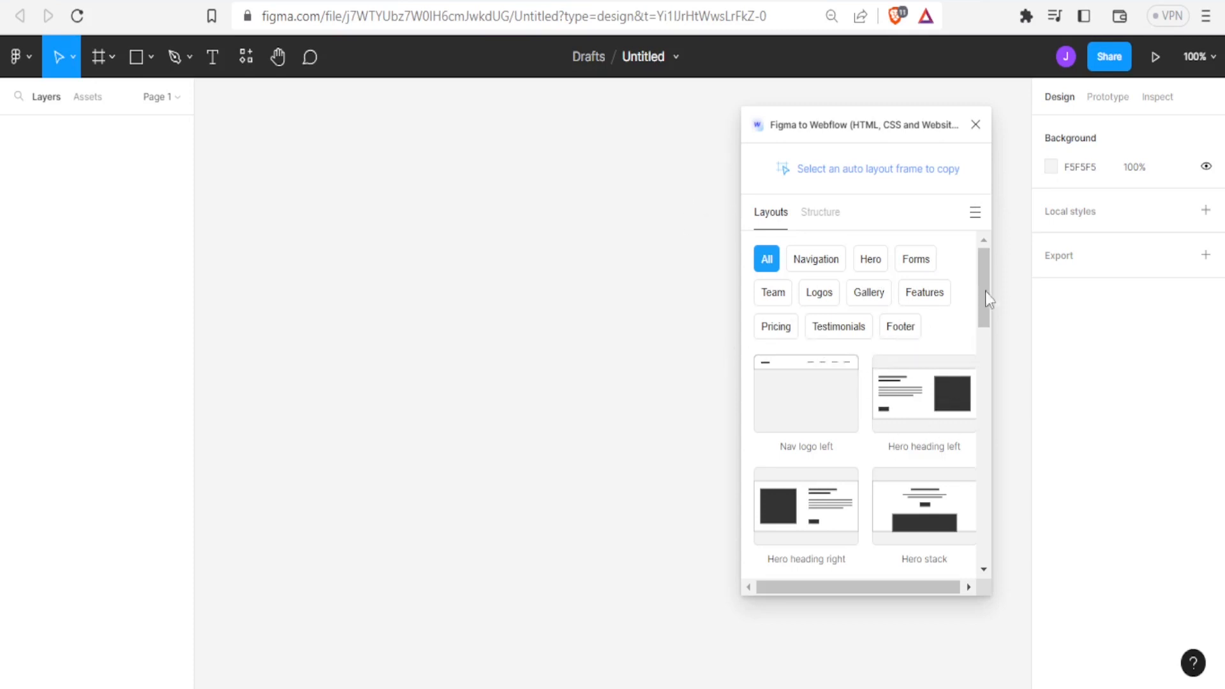
Add the plugin's 2 col structure template to the canvas
{"action": "left_click", "coordinate": [834, 216]}
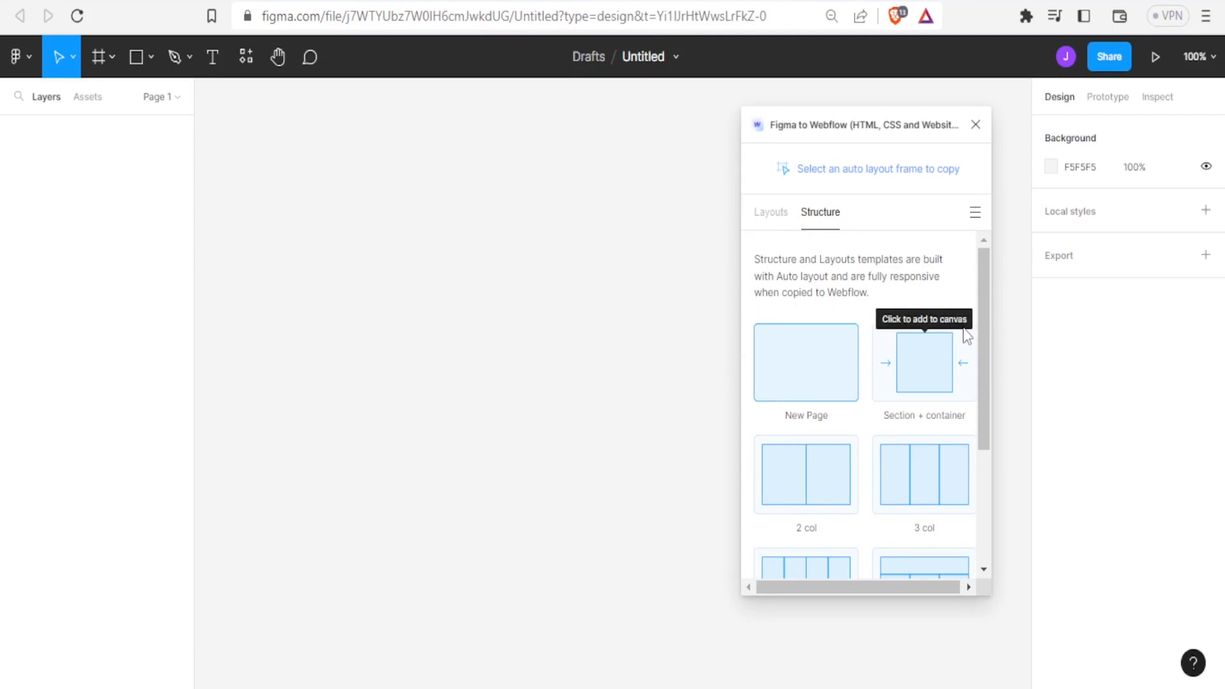
{"action": "left_click_drag", "start_coordinate": [982, 309], "coordinate": [984, 346]}
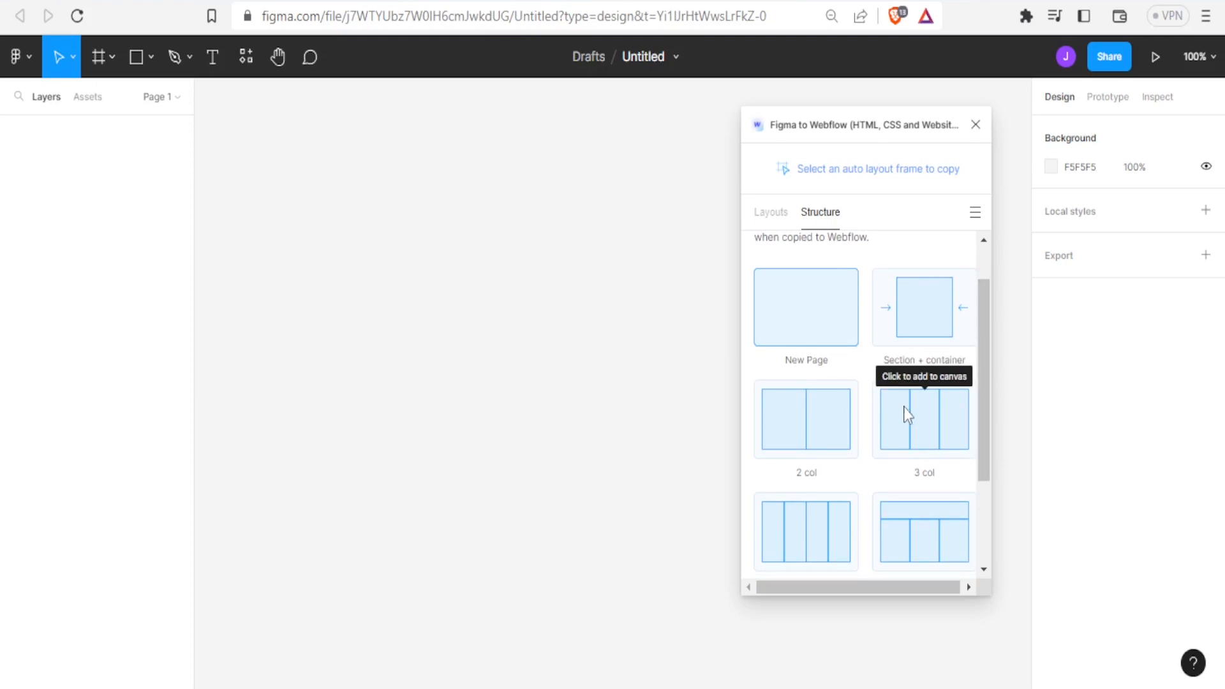
{"action": "left_click", "coordinate": [814, 425]}
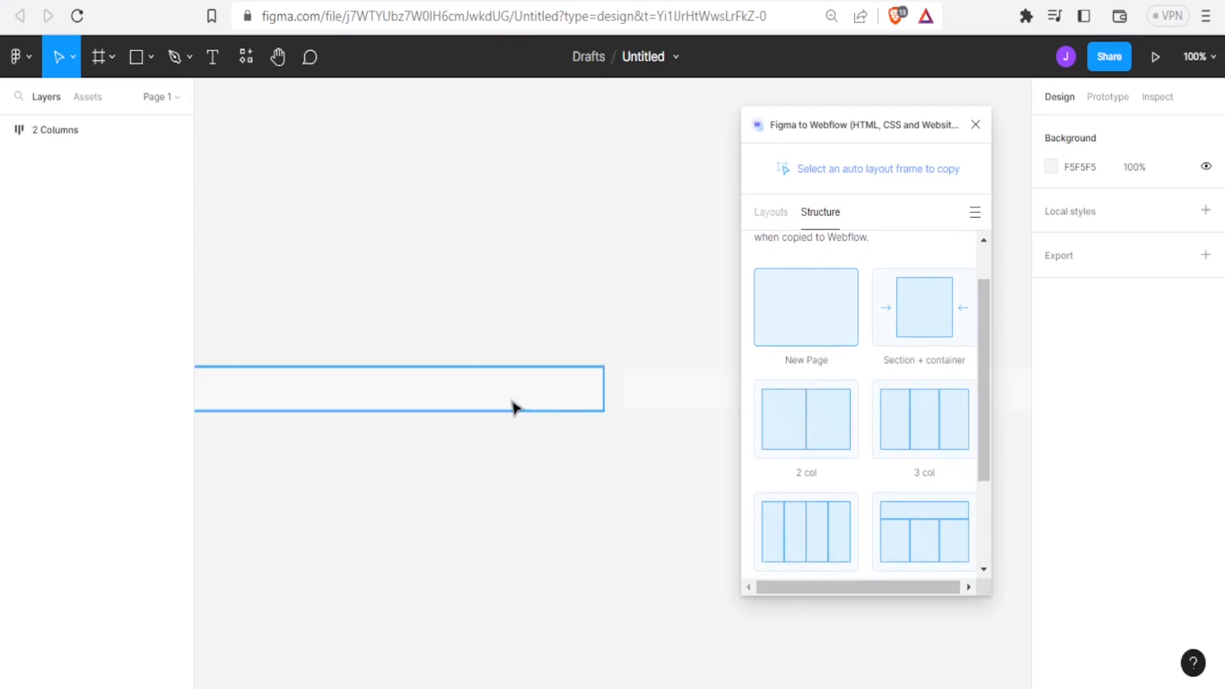
Add a text layer reading "Victorious" inside the first column of the 2 Columns frame
{"action": "left_click", "coordinate": [526, 400]}
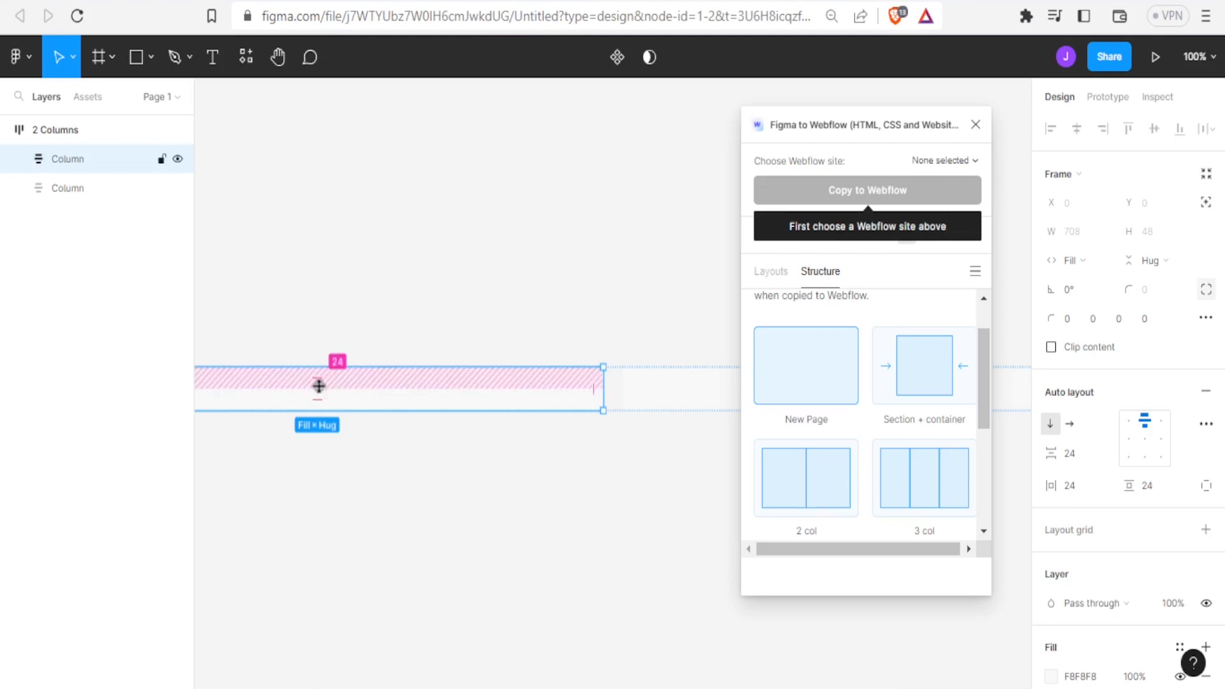
{"action": "left_click", "coordinate": [214, 59]}
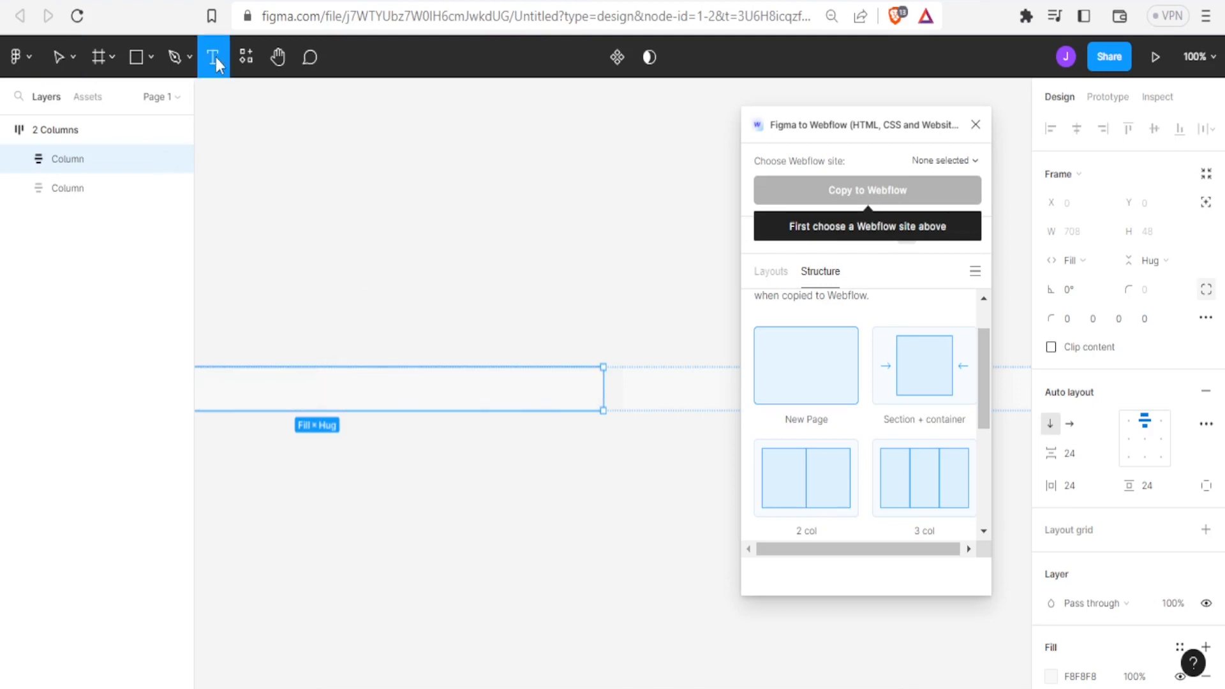
{"action": "left_click", "coordinate": [310, 387]}
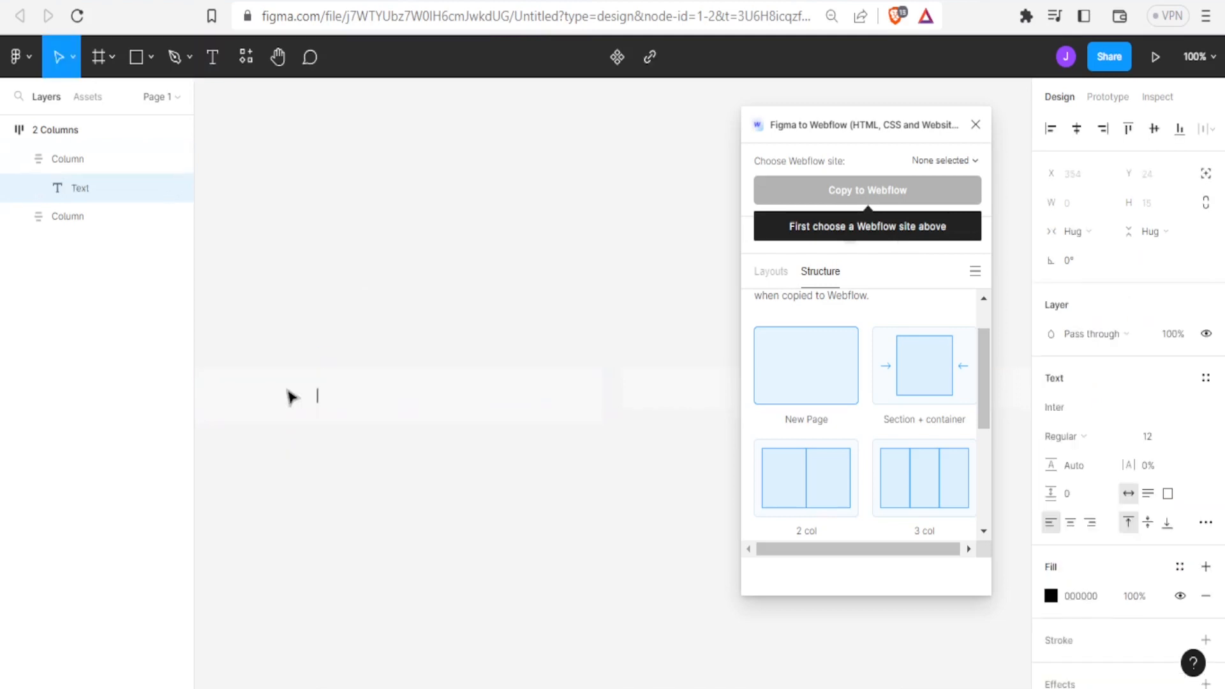
{"action": "type", "text": "Mictorious"}
Set the "Victorious" text's fill to red FF0000 and its font size to 64
{"action": "key", "text": "ctrl+a"}
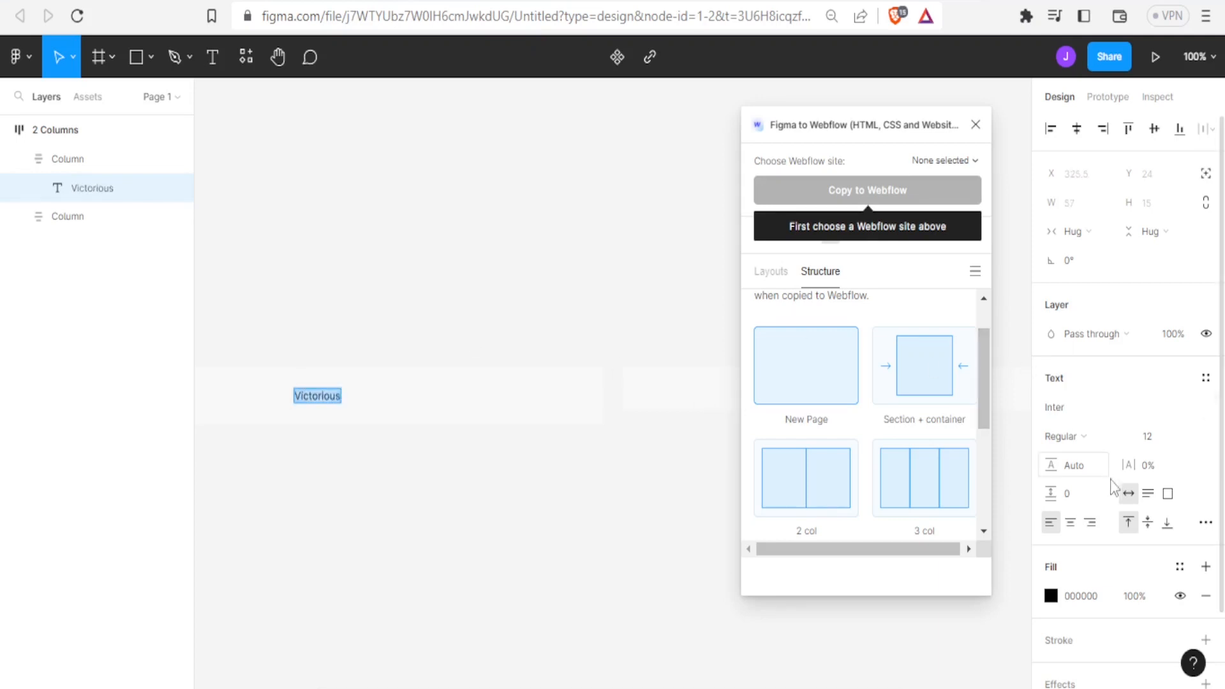
{"action": "left_click", "coordinate": [1050, 596]}
{"action": "left_click_drag", "start_coordinate": [1011, 323], "coordinate": [1041, 240]}
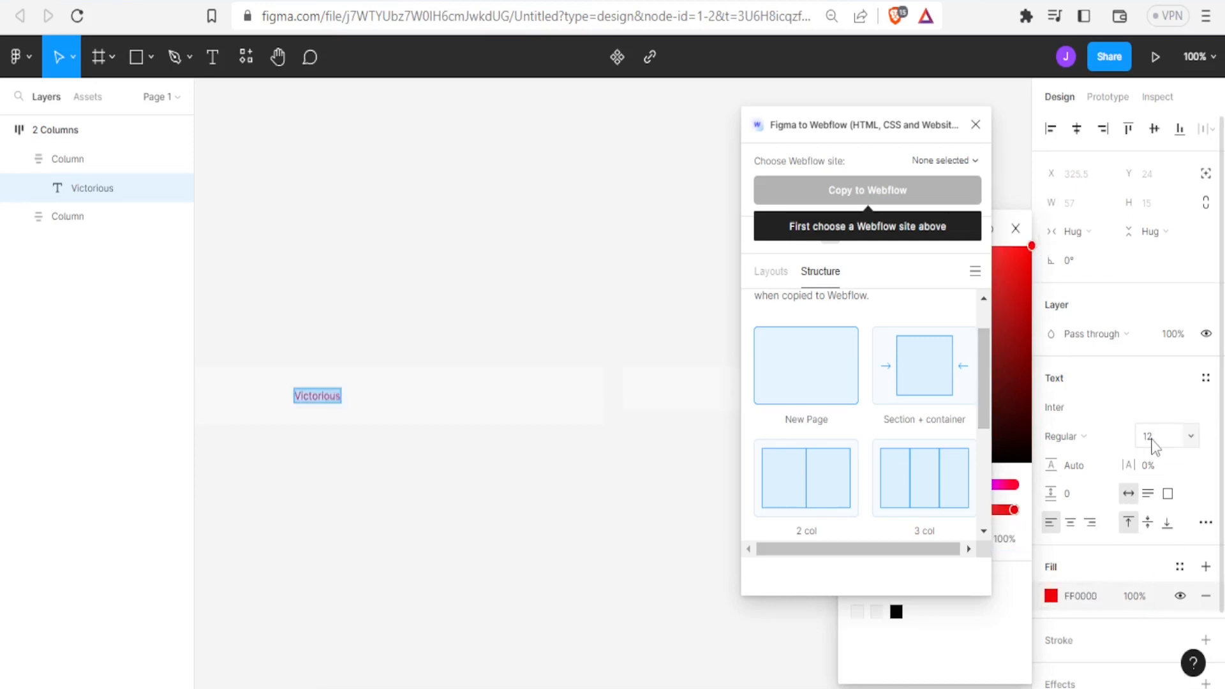
{"action": "left_click", "coordinate": [1190, 439]}
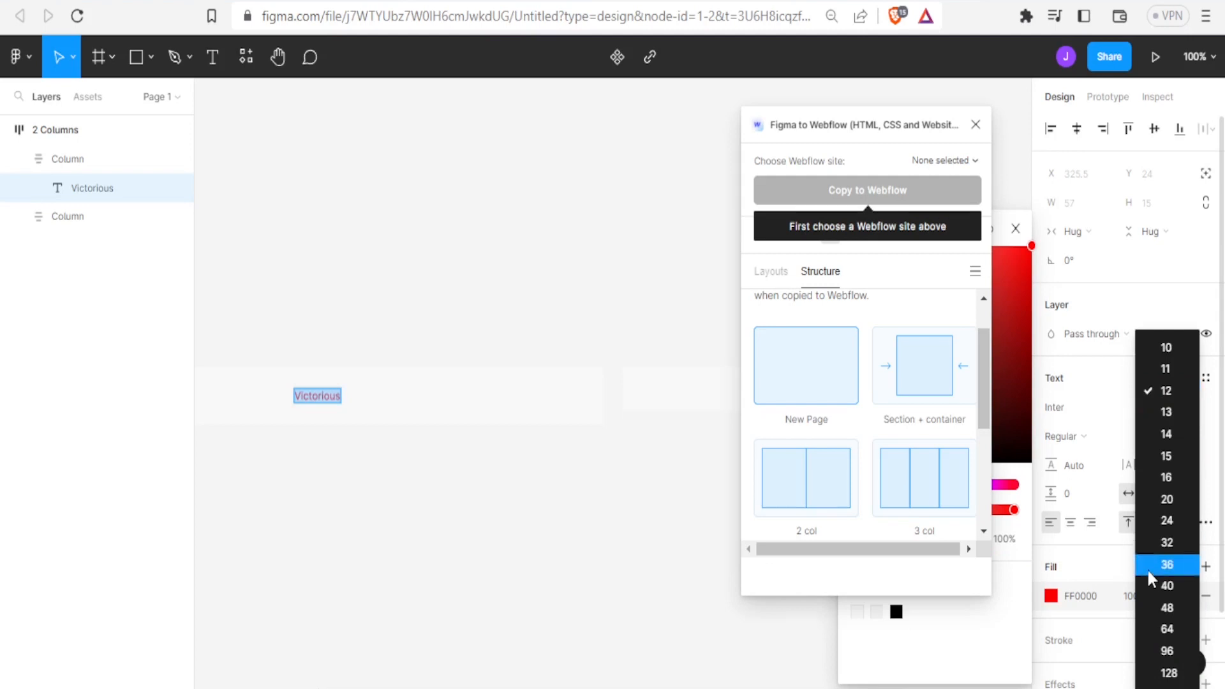
{"action": "left_click", "coordinate": [1165, 634]}
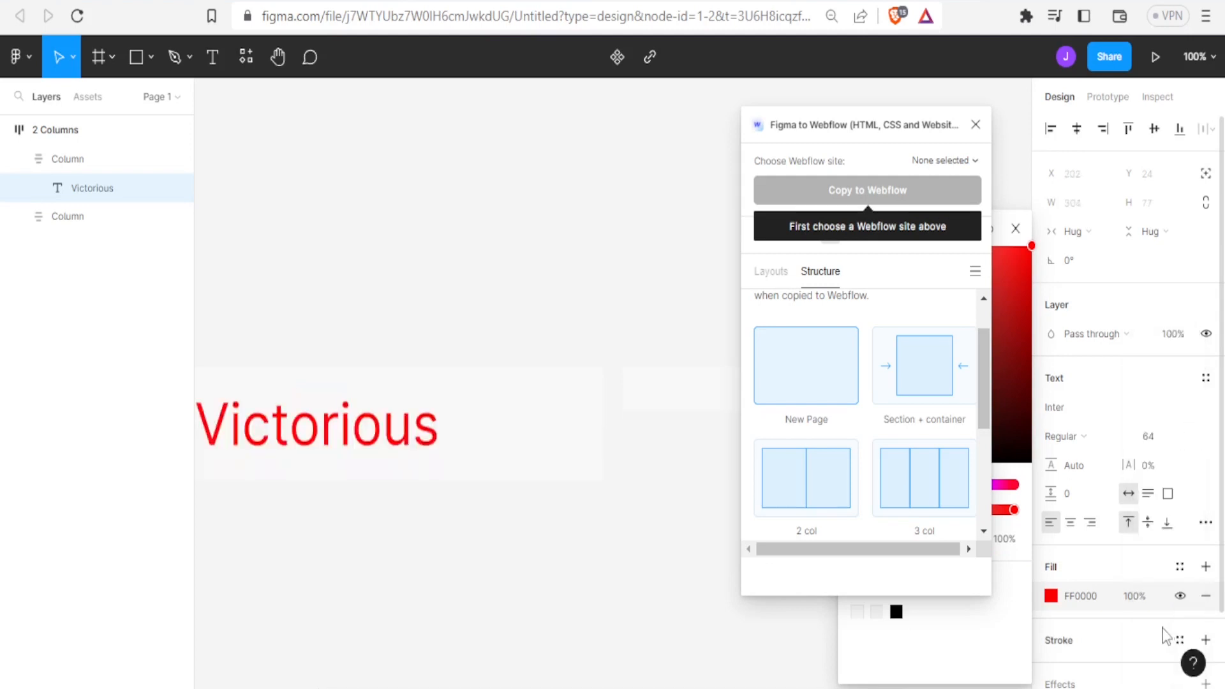
Extend the heading text in the first column to read "Victorious Studios"
{"action": "left_click", "coordinate": [434, 424]}
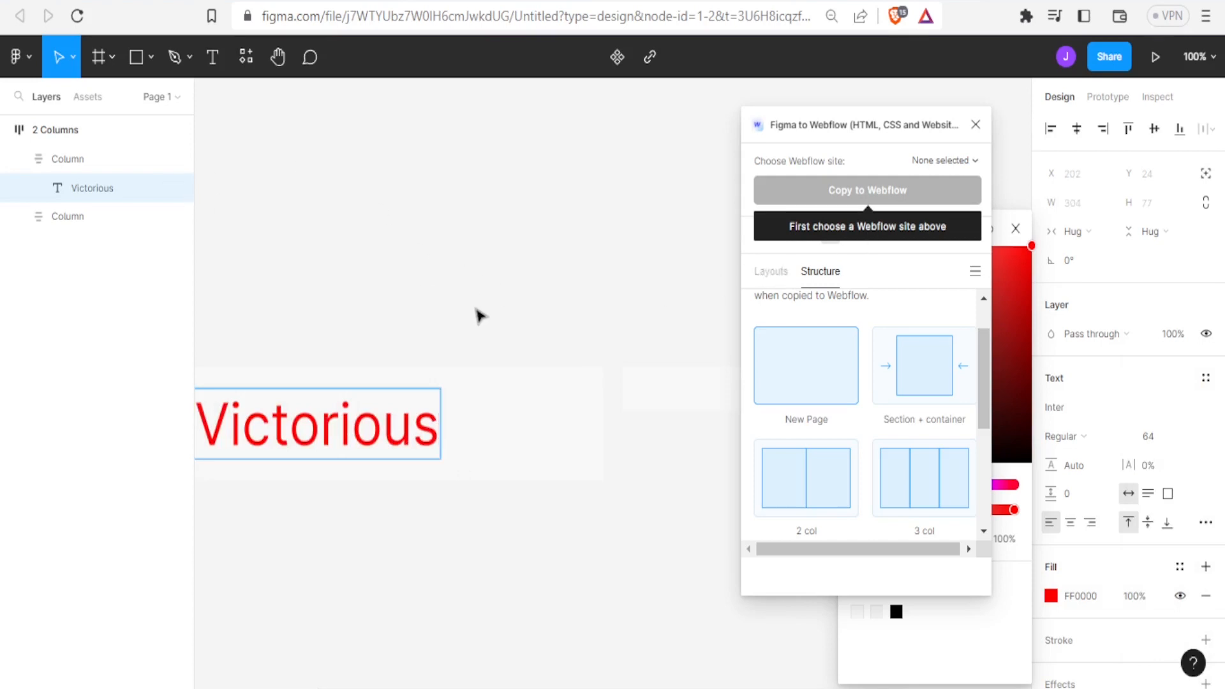
{"action": "key", "text": "Escape"}
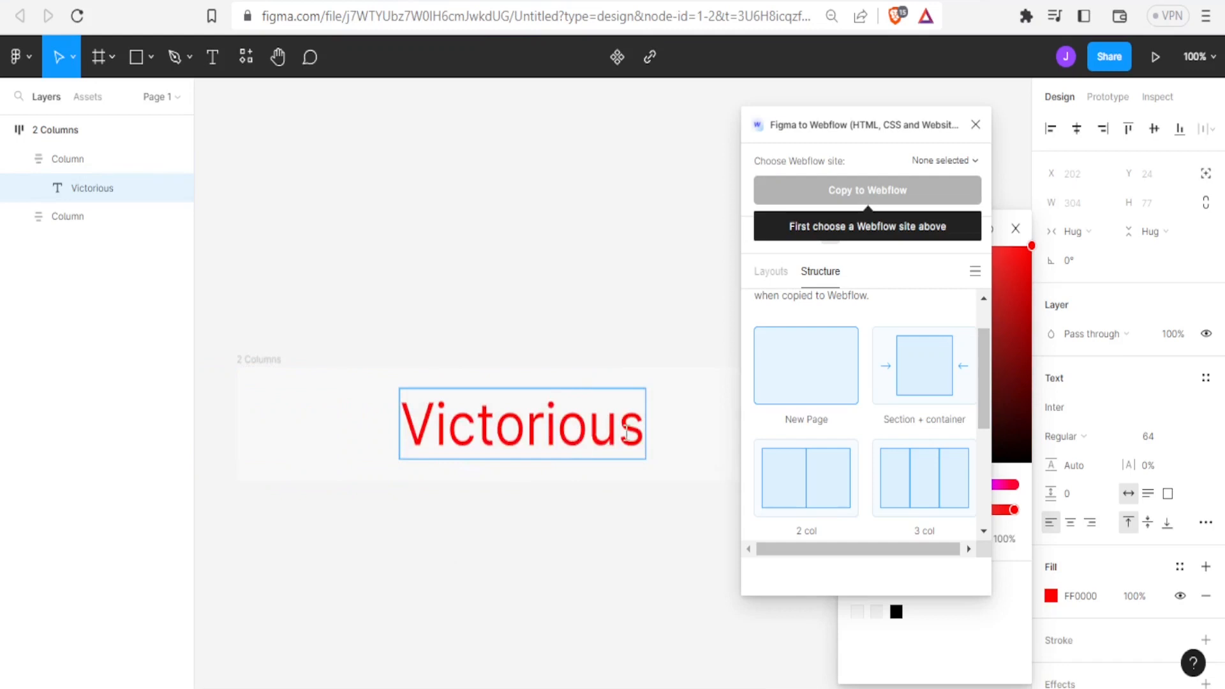
{"action": "key", "text": "Right"}
{"action": "key", "text": "Right"}
{"action": "type", "text": "Studios"}
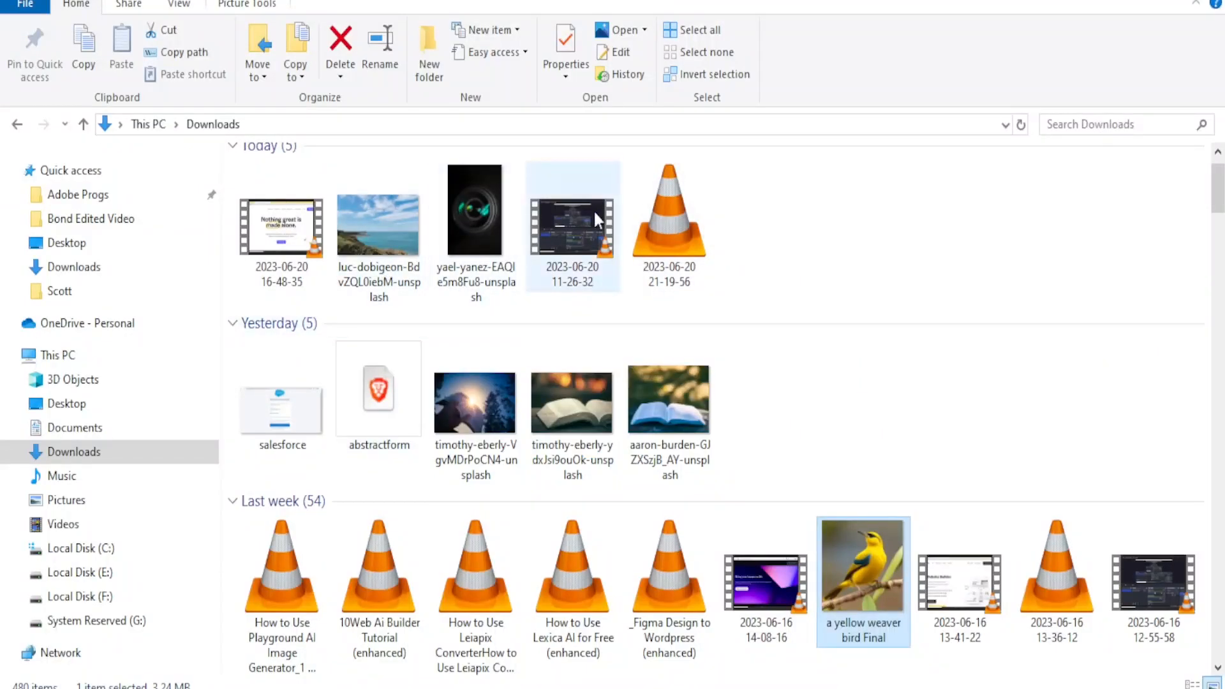
Place the image "a yellow weaver bird Final" from the Downloads folder onto the Figma canvas
{"action": "left_click_drag", "start_coordinate": [874, 571], "coordinate": [491, 348]}
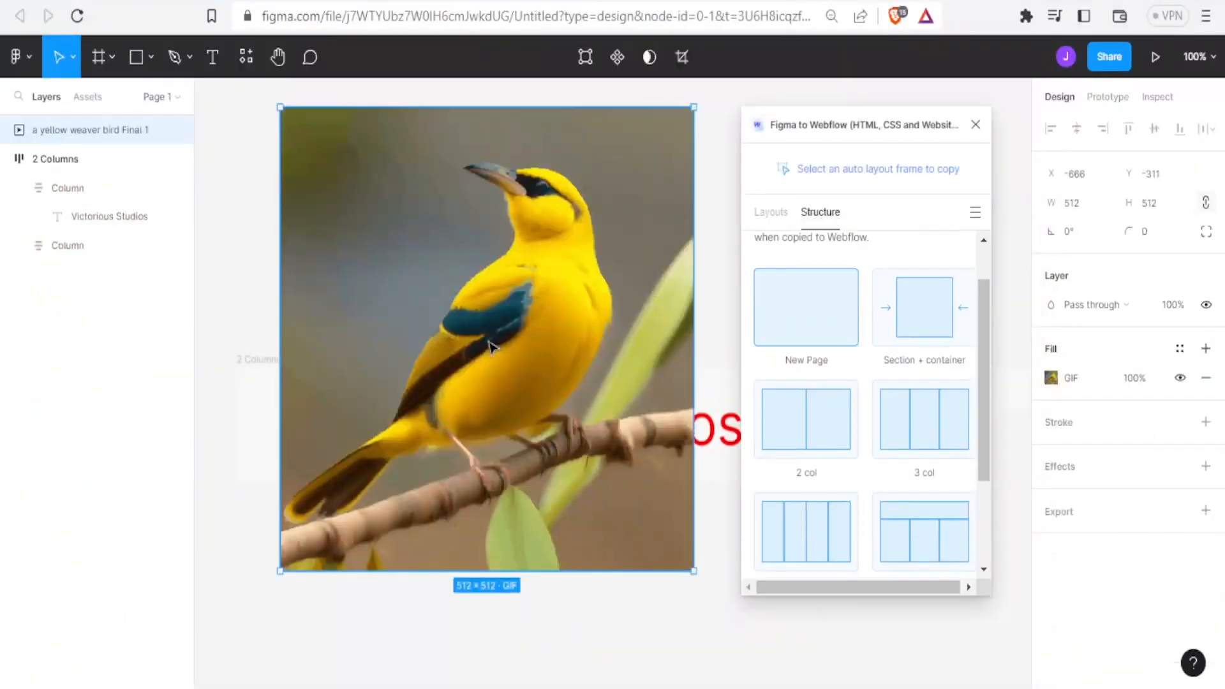
Resize the bird image to about 305 × 344 and nest it as the first item inside the 2 Columns frame
{"action": "left_click_drag", "start_coordinate": [693, 571], "coordinate": [524, 417]}
{"action": "left_click_drag", "start_coordinate": [445, 258], "coordinate": [419, 253]}
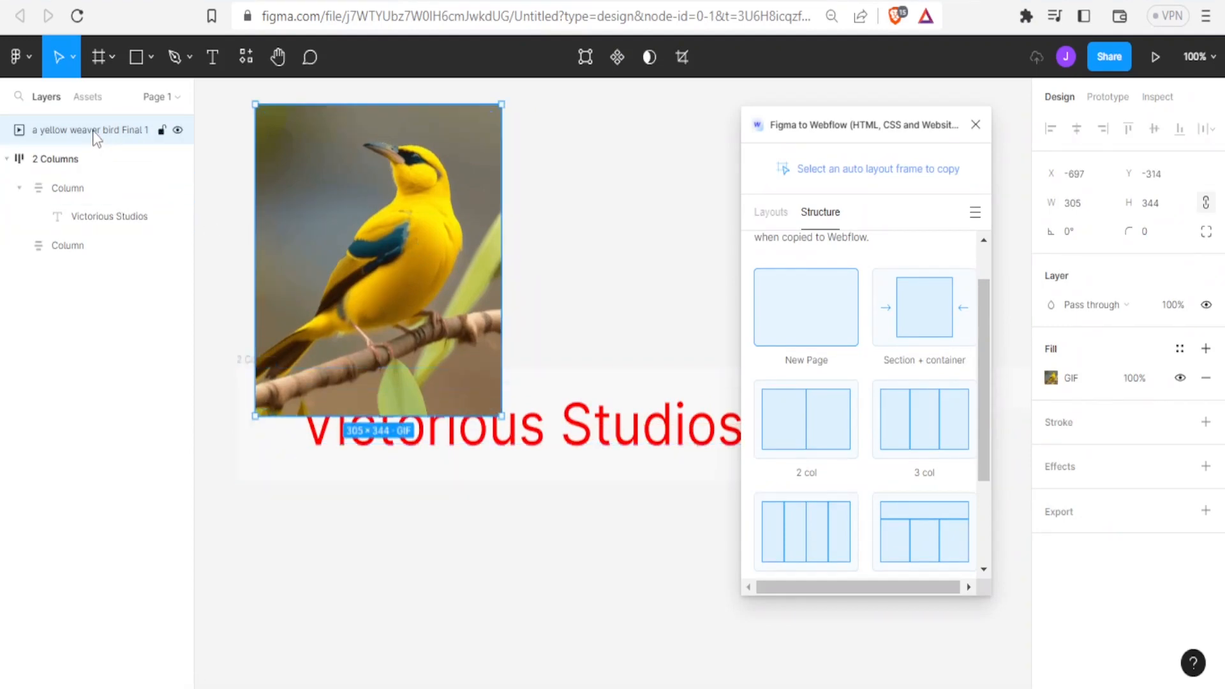
{"action": "left_click_drag", "start_coordinate": [96, 136], "coordinate": [97, 169]}
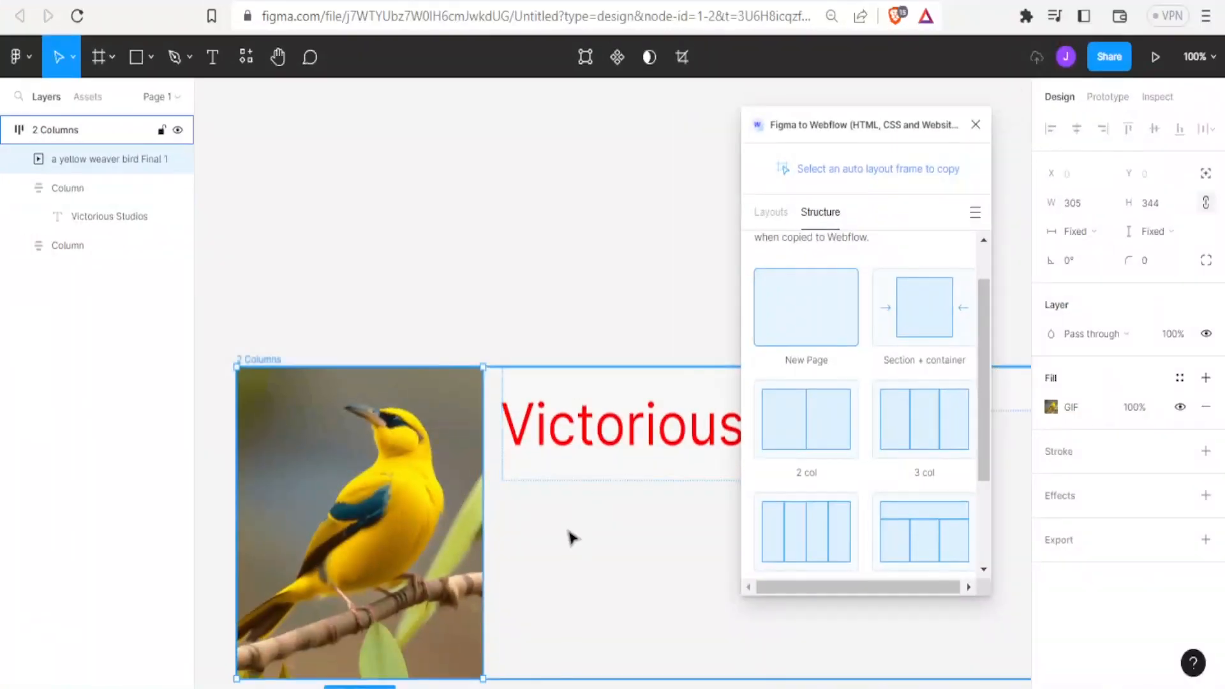
{"action": "left_click", "coordinate": [570, 537]}
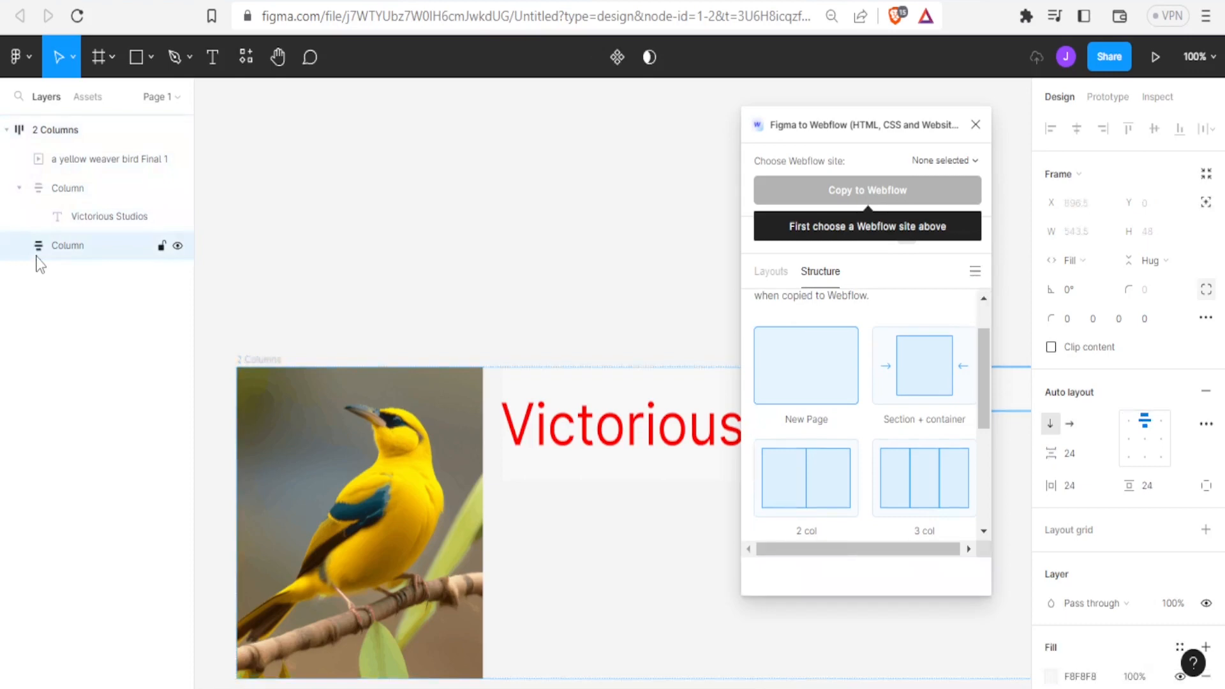
Widen the empty second column of the 2 Columns frame toward the heading's column
{"action": "left_click", "coordinate": [58, 189]}
{"action": "left_click", "coordinate": [503, 339]}
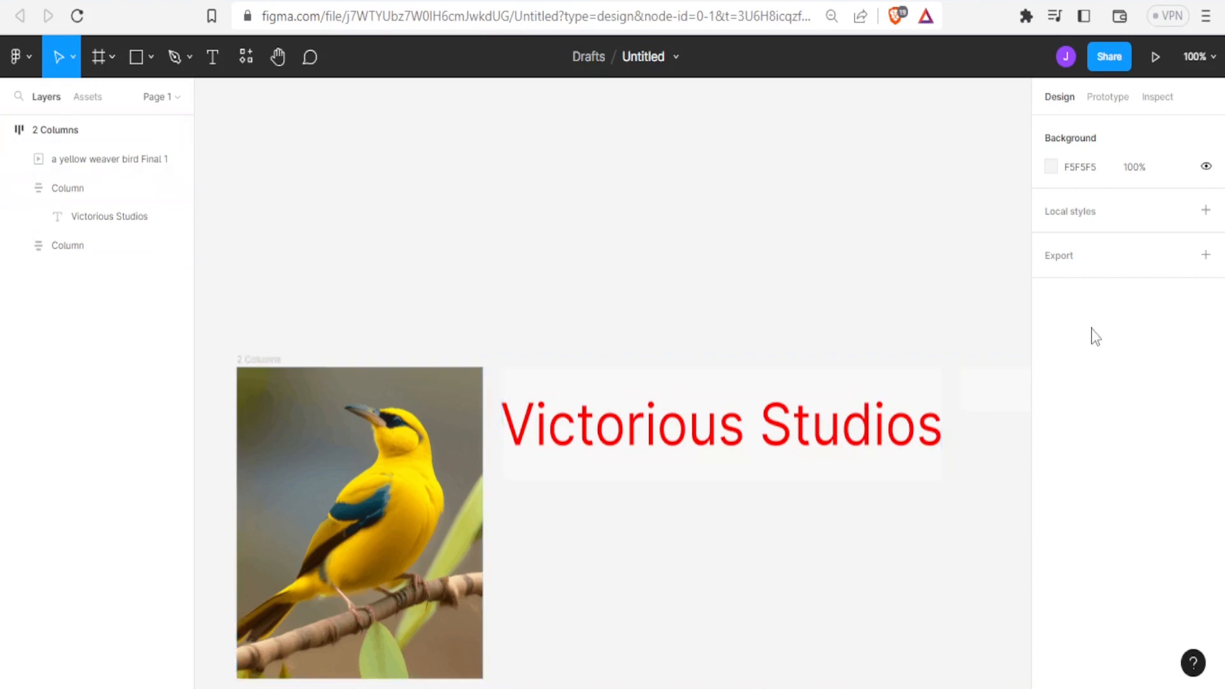
{"action": "left_click", "coordinate": [993, 404]}
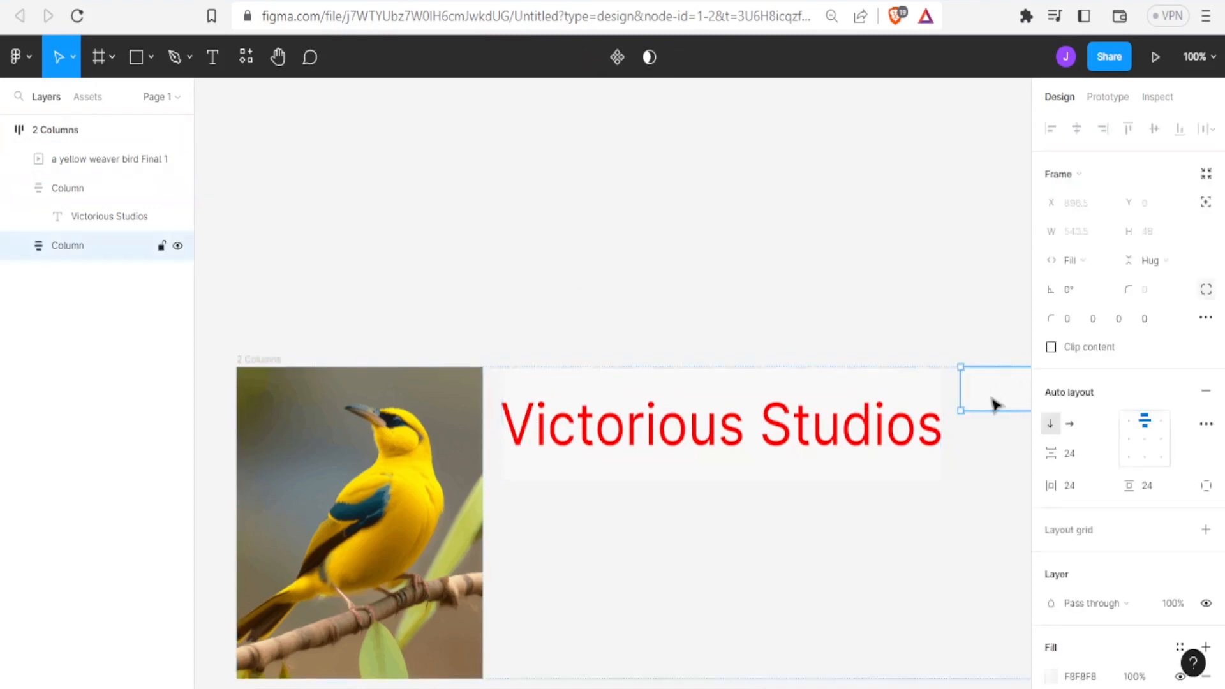
{"action": "left_click_drag", "start_coordinate": [966, 390], "coordinate": [865, 386]}
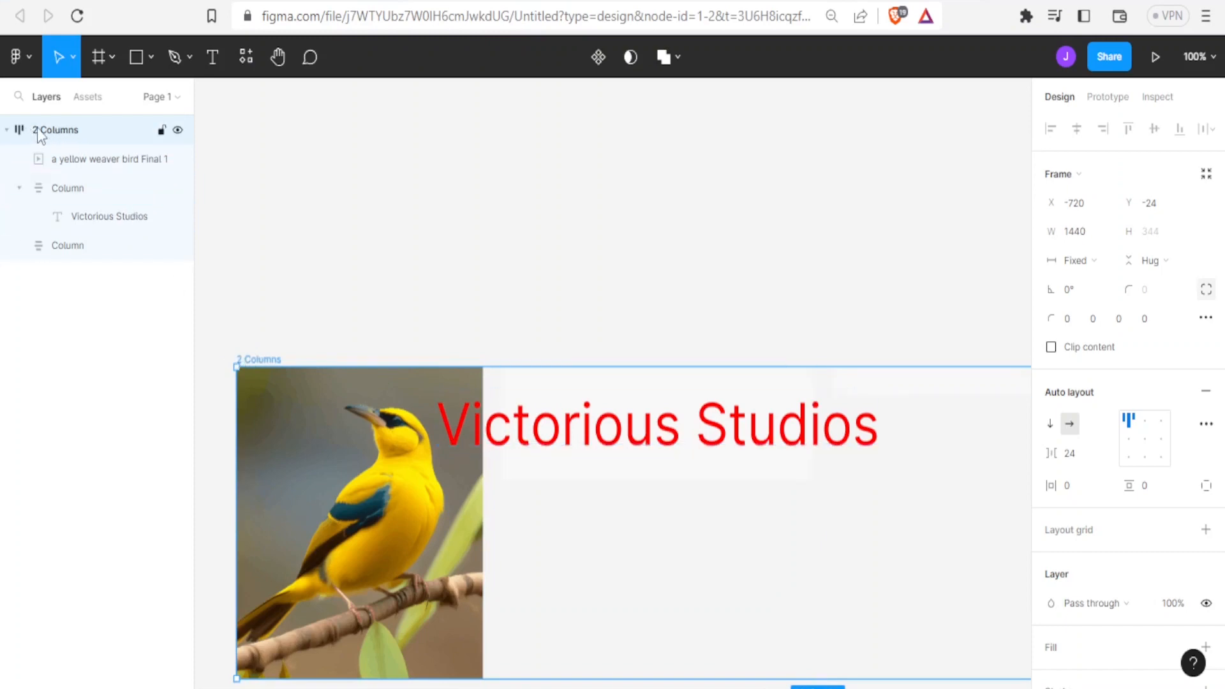
Collapse the 2 Columns frame in the layer list and run the Figma to Webflow plugin on it
{"action": "left_click", "coordinate": [7, 130]}
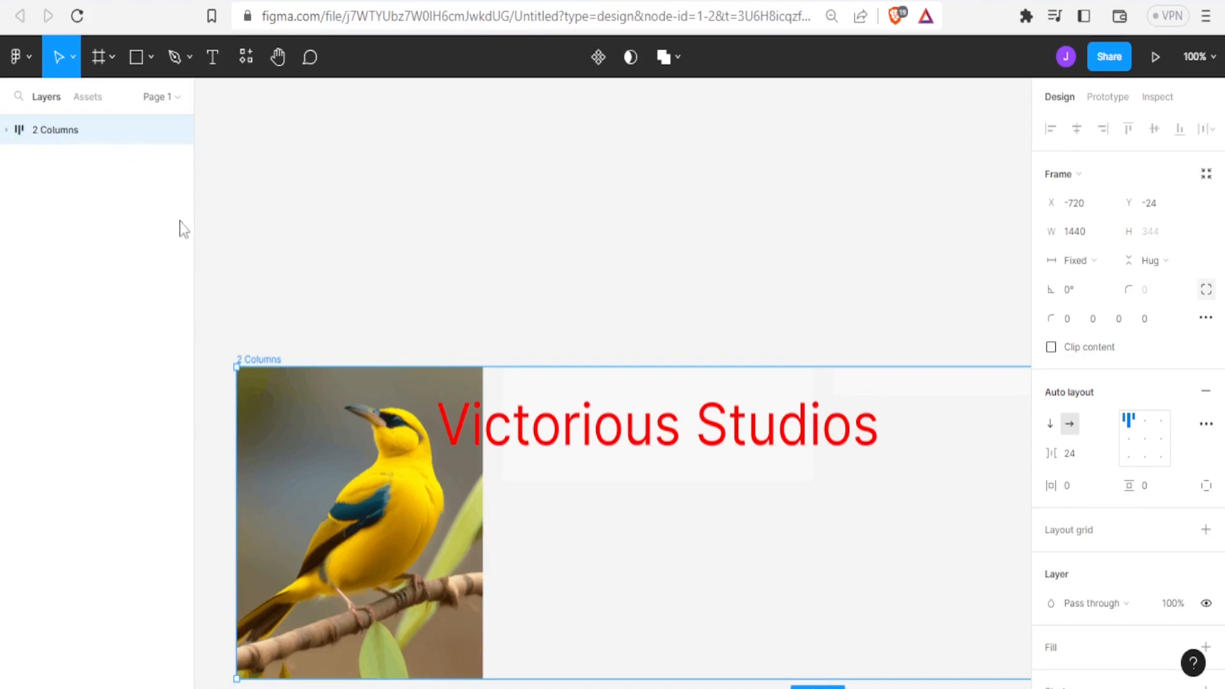
{"action": "left_click", "coordinate": [24, 55]}
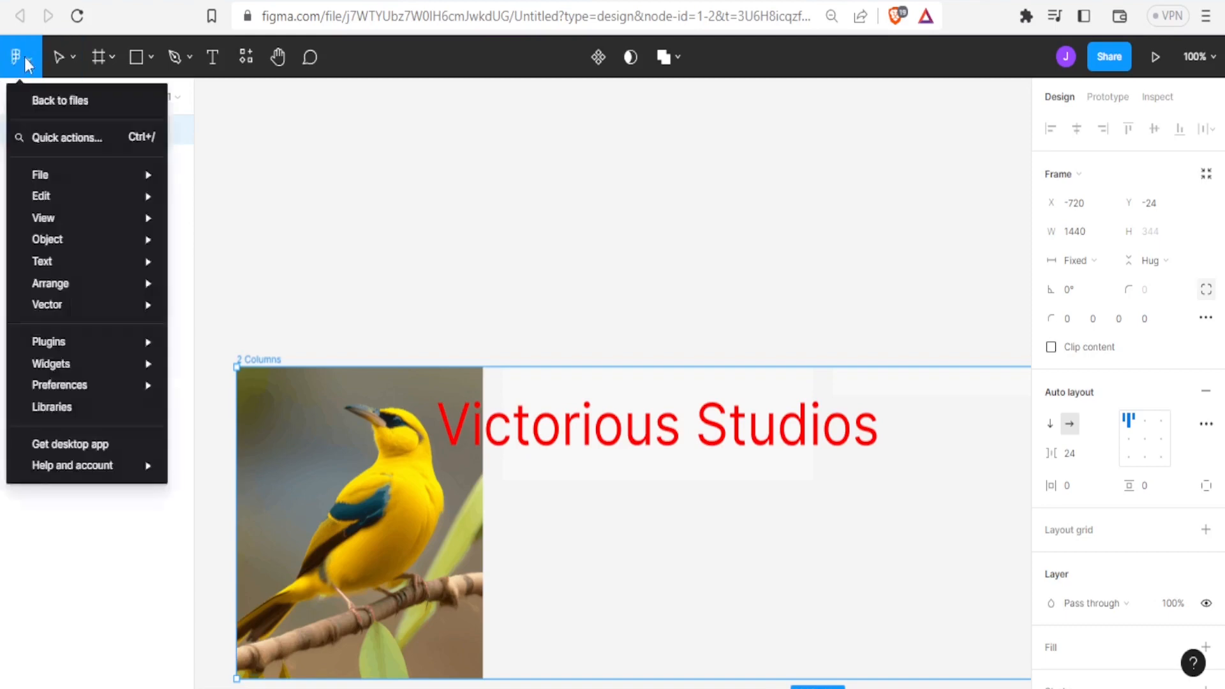
{"action": "mouse_move", "coordinate": [79, 340]}
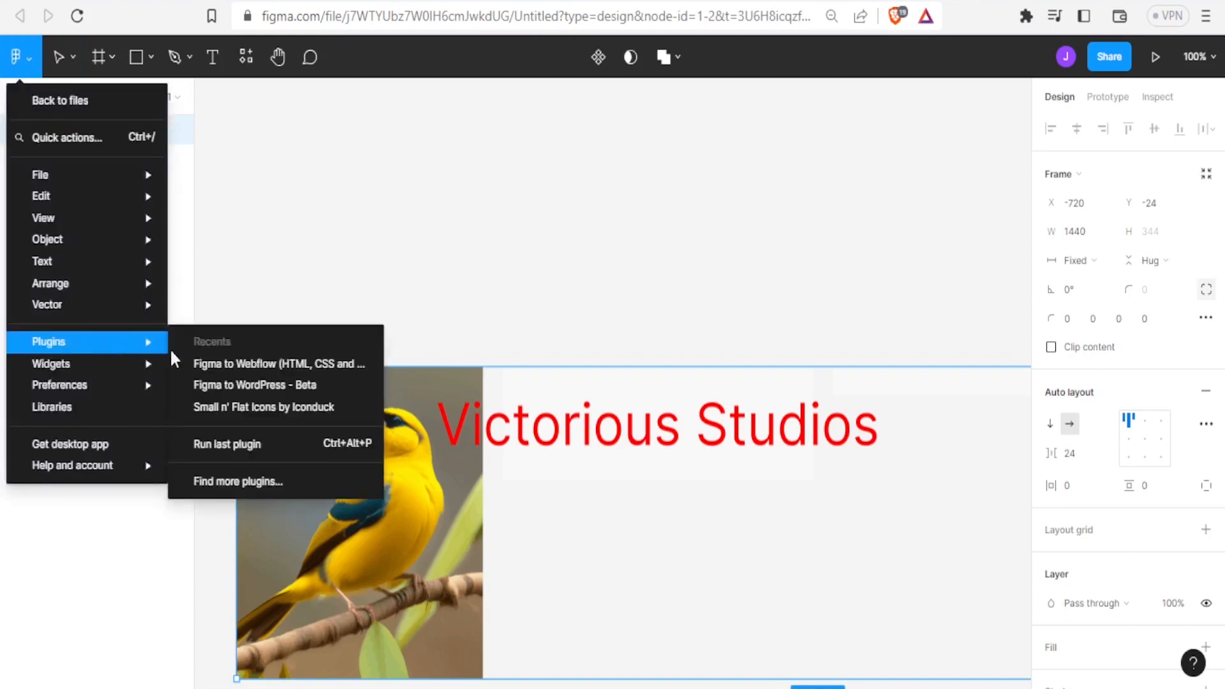
{"action": "left_click", "coordinate": [209, 367]}
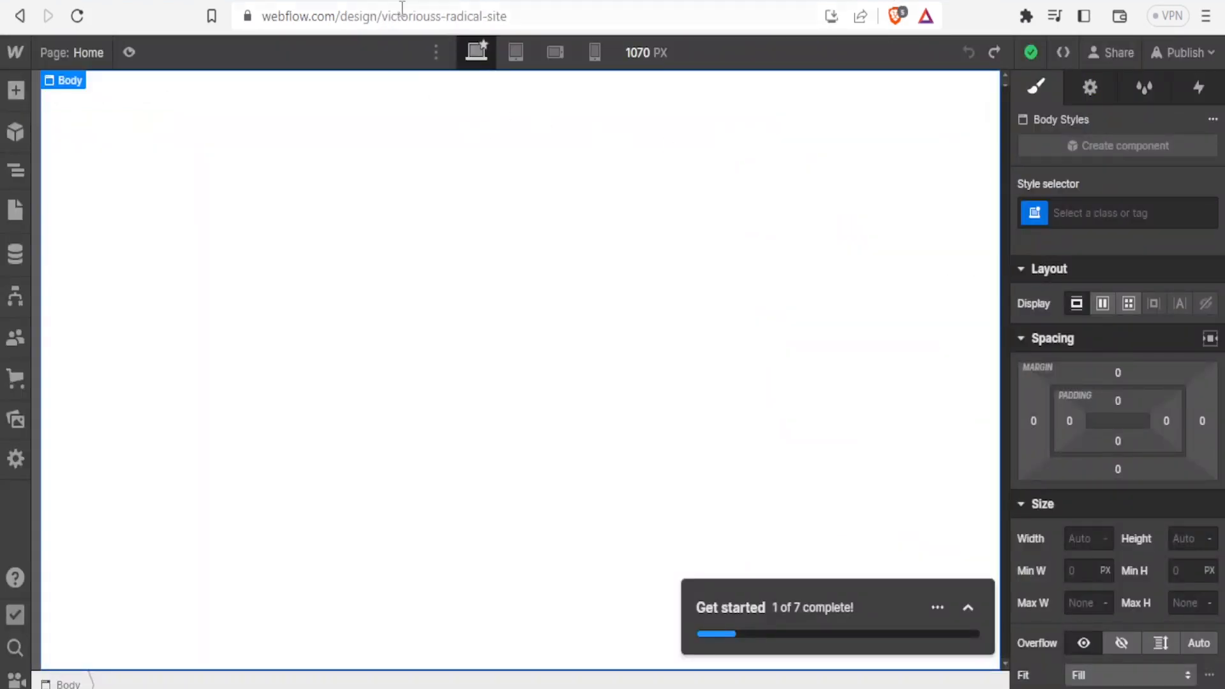
Check the site name in the address of the open Webflow project, then return to the Figma file
{"action": "left_click_drag", "start_coordinate": [386, 19], "coordinate": [521, 22]}
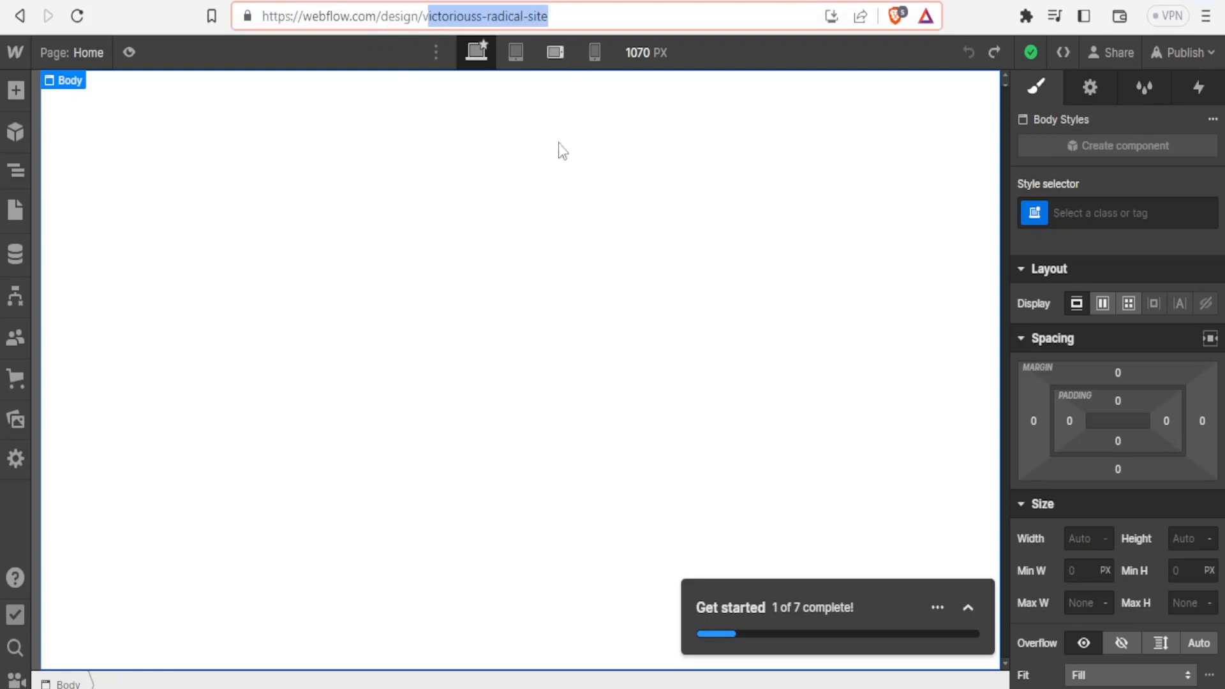
{"action": "left_click", "coordinate": [550, 220]}
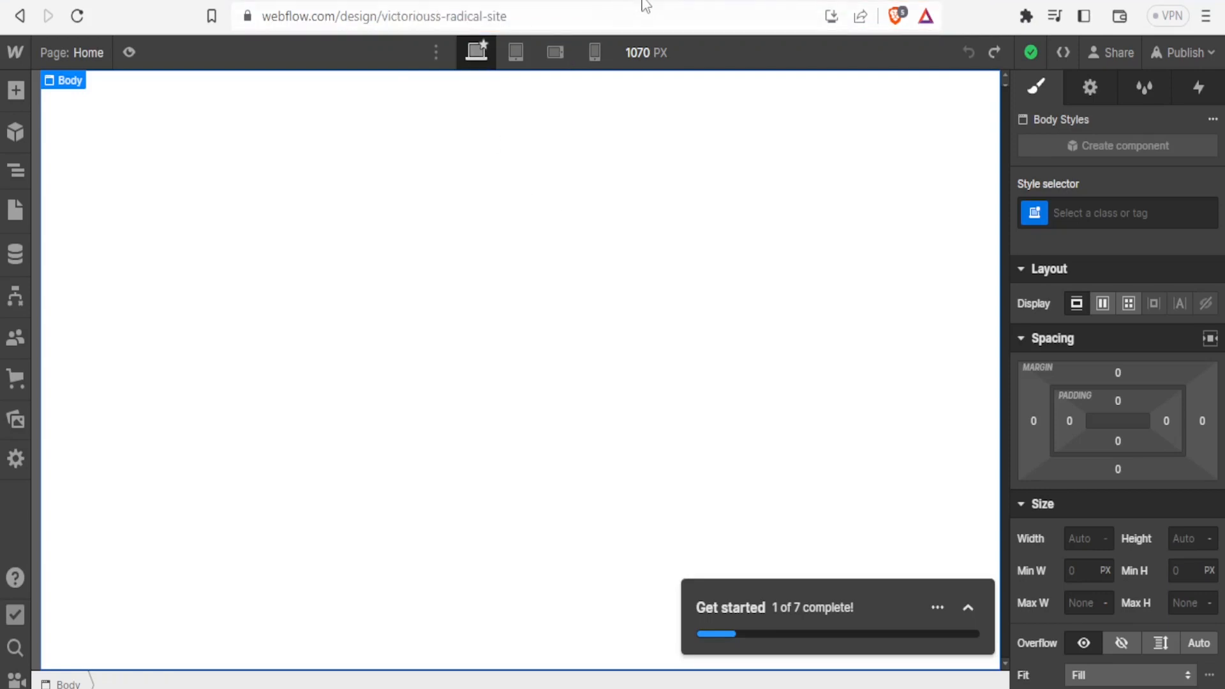
{"action": "left_click", "coordinate": [660, 1]}
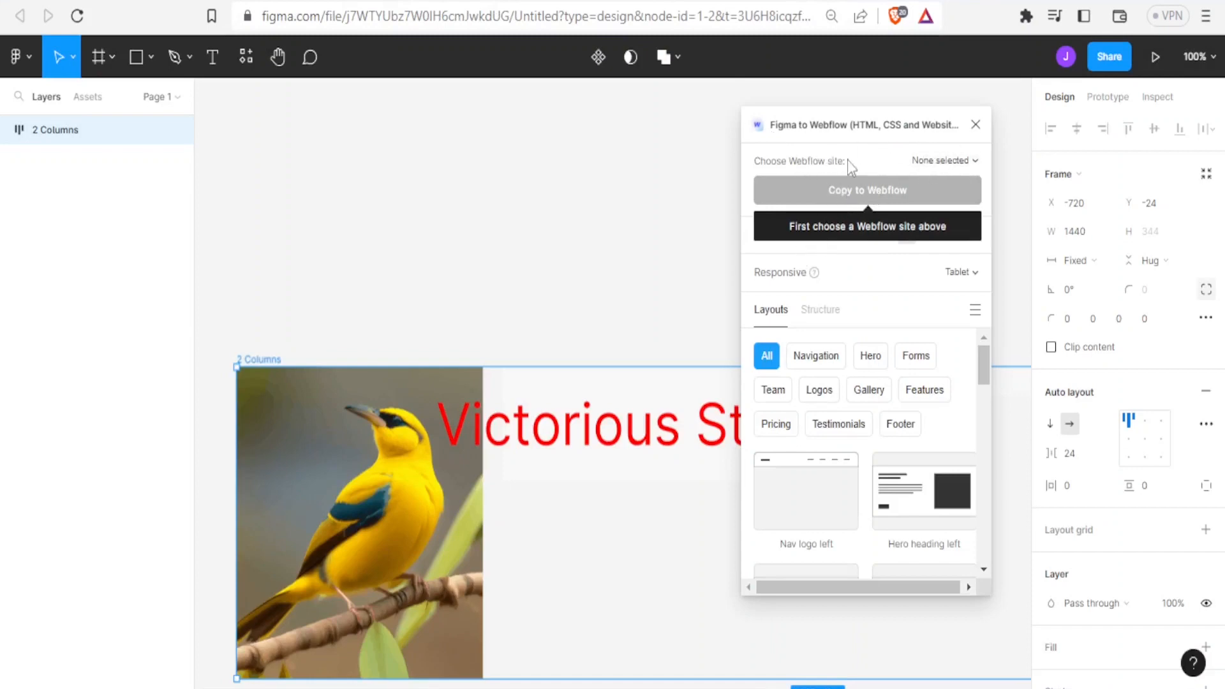
Choose "Victorious's Radical Site" as the plugin's target Webflow site, checking it against the open Webflow project's address
{"action": "left_click", "coordinate": [975, 163]}
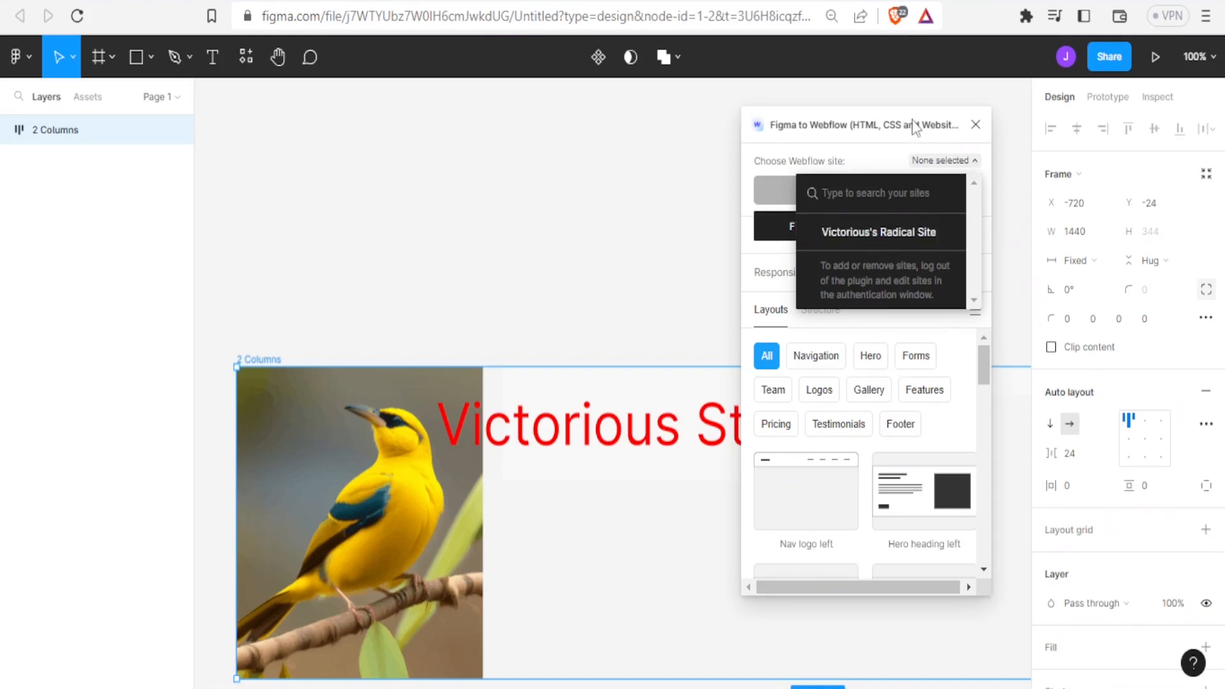
{"action": "left_click", "coordinate": [884, 1]}
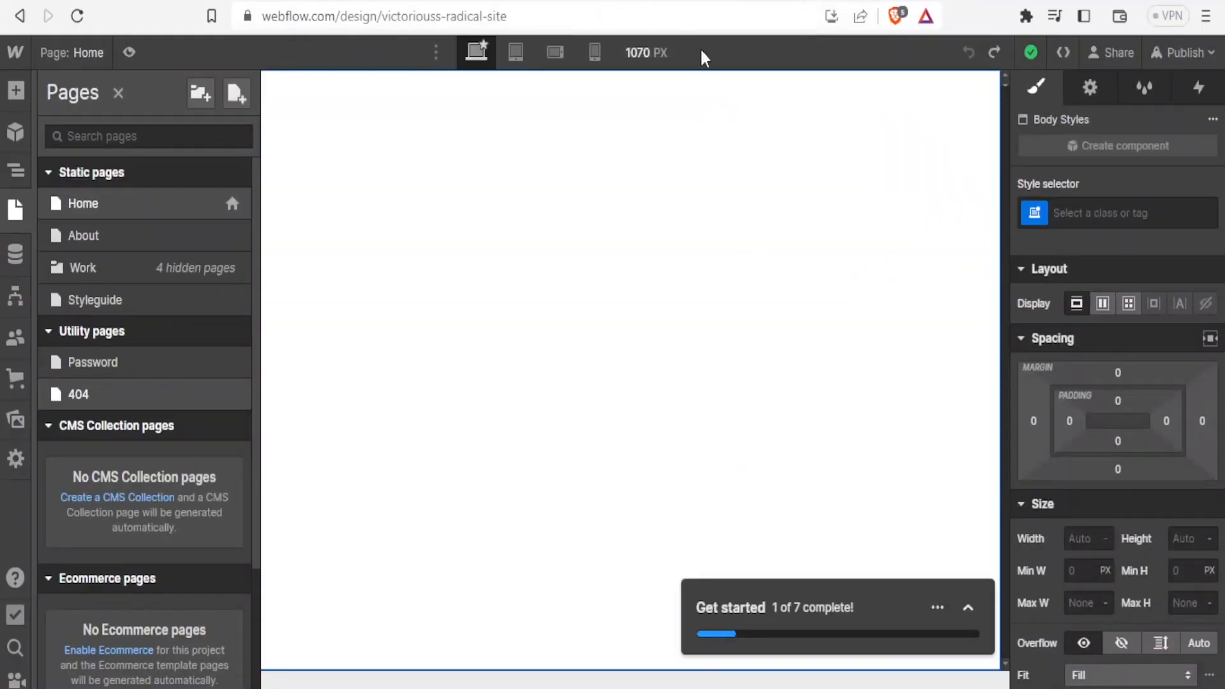
{"action": "left_click_drag", "start_coordinate": [529, 16], "coordinate": [404, 37]}
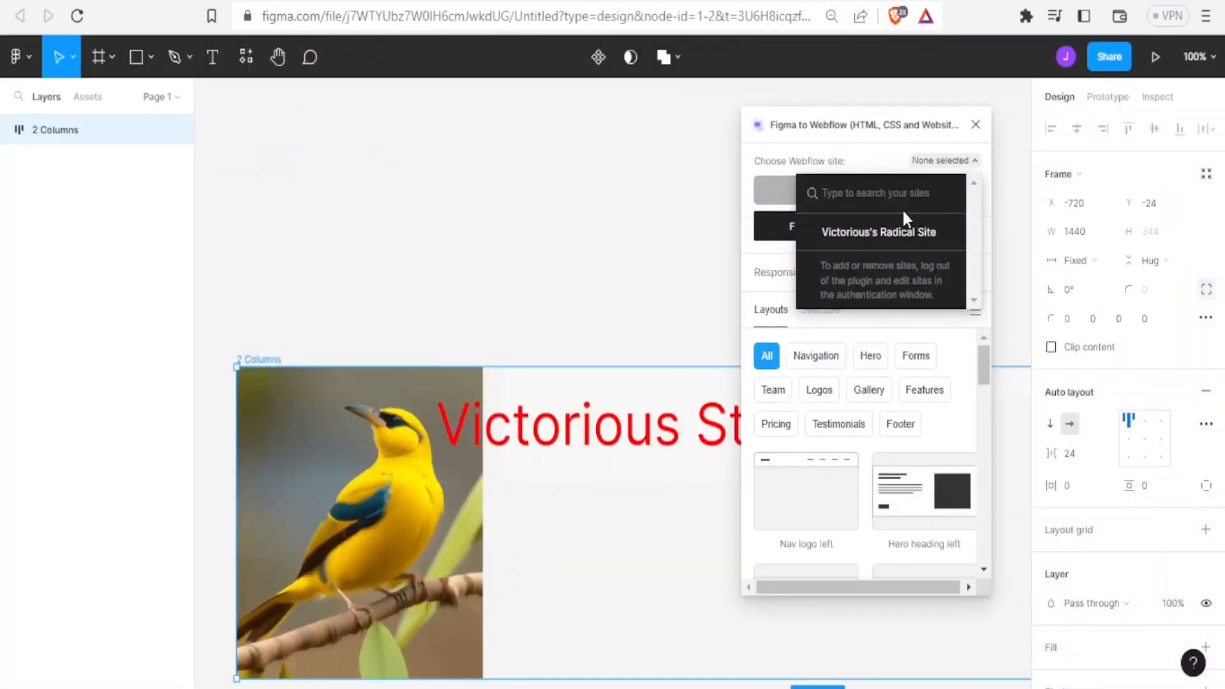
{"action": "left_click", "coordinate": [884, 234]}
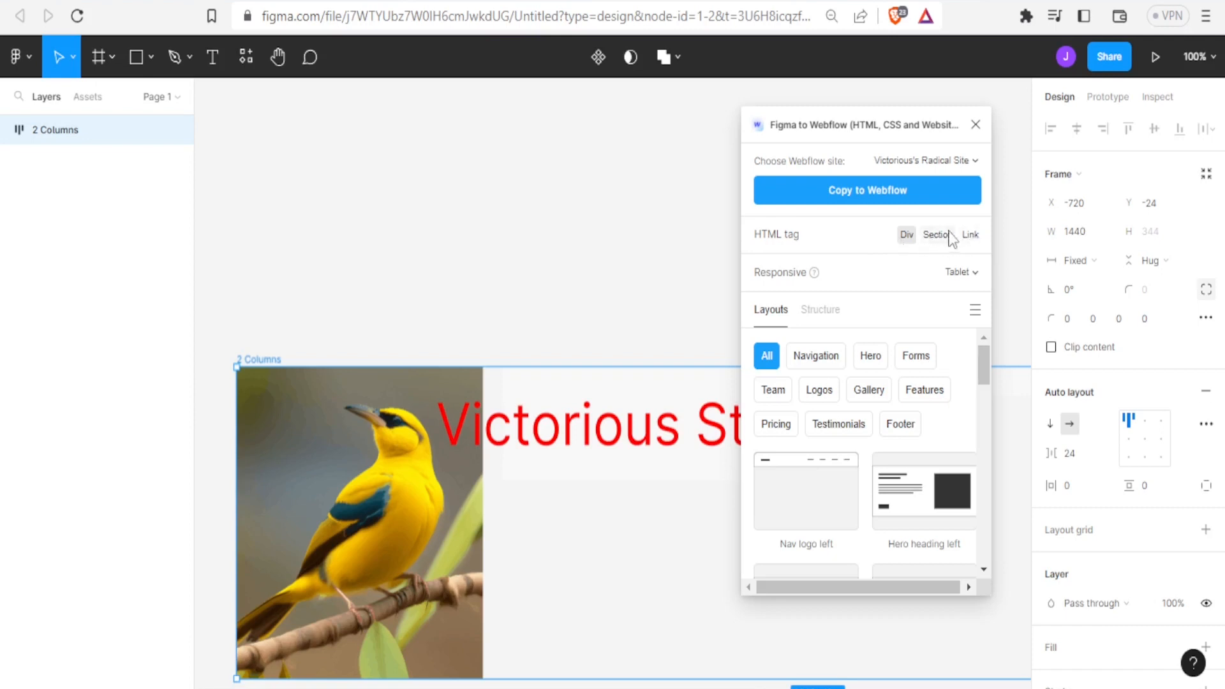
{"action": "mouse_move", "coordinate": [980, 360]}
{"action": "left_mouse_down"}
{"action": "mouse_move", "coordinate": [982, 389]}
{"action": "mouse_move", "coordinate": [981, 368]}
{"action": "left_mouse_up"}
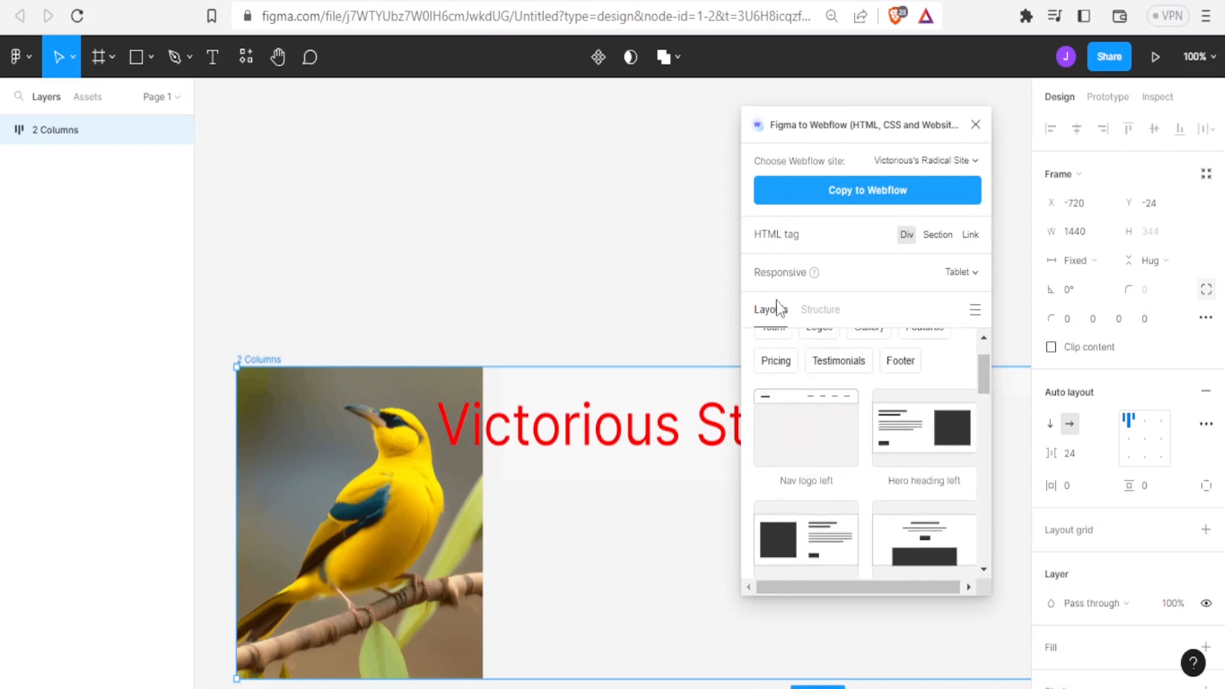
{"action": "left_click", "coordinate": [814, 312]}
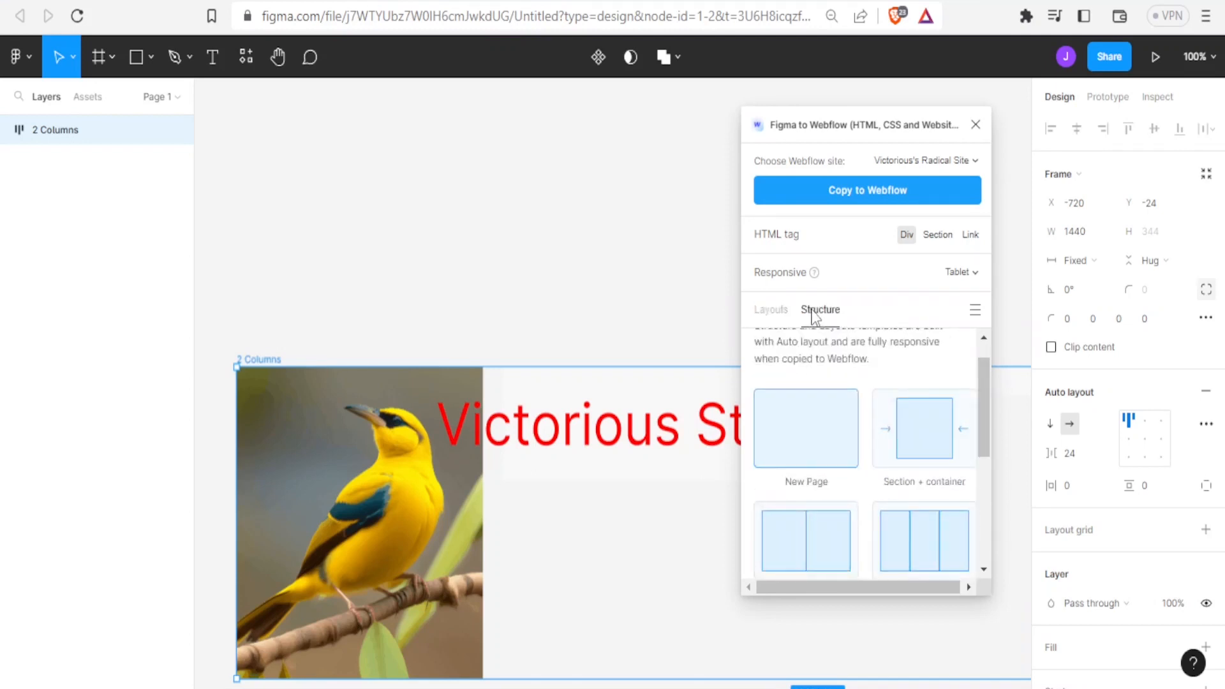
{"action": "left_click", "coordinate": [780, 315]}
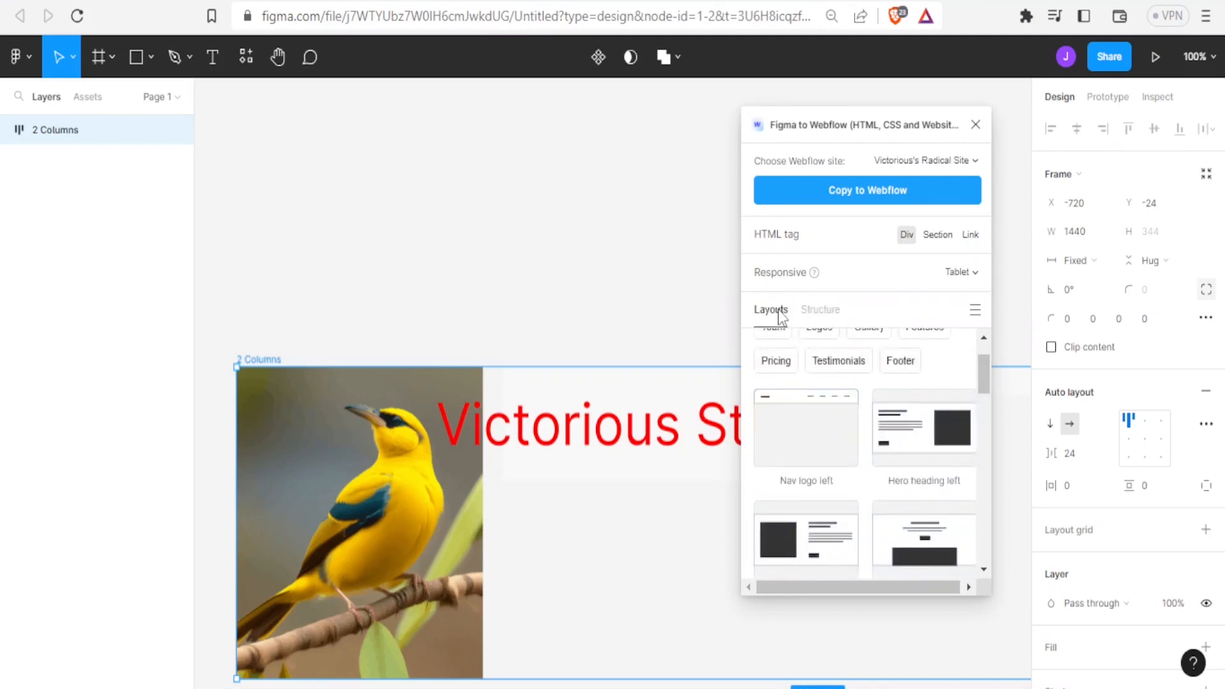
{"action": "left_click", "coordinate": [815, 313]}
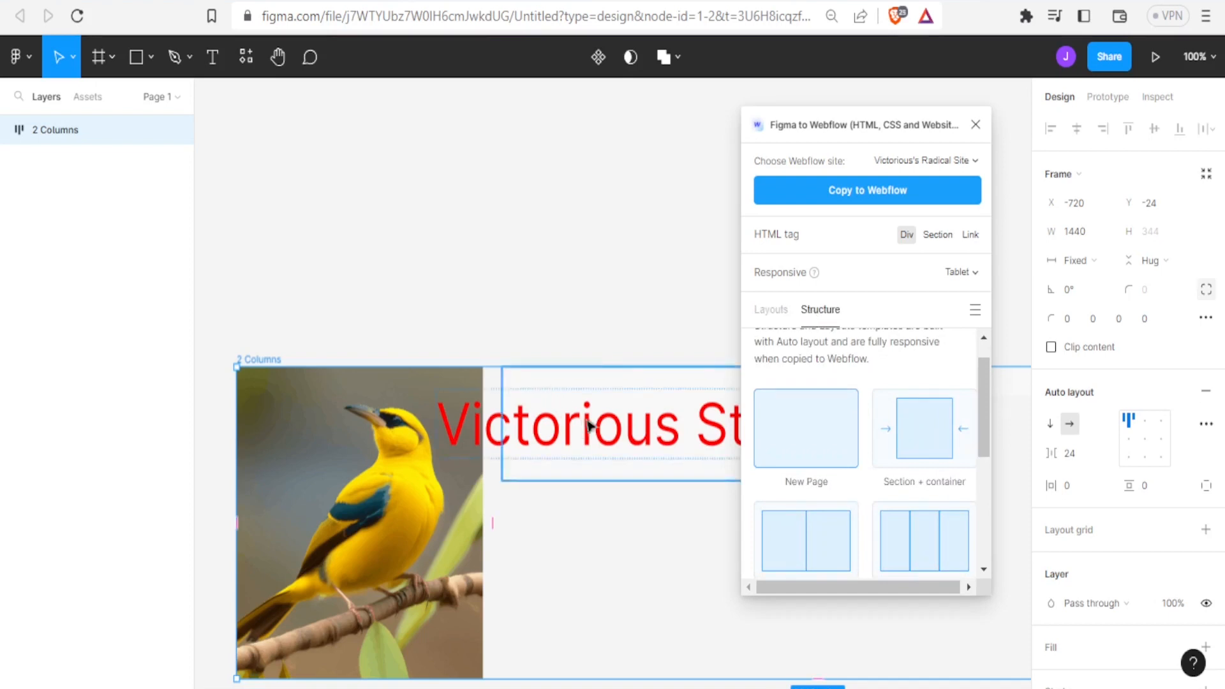
Copy the 2 Columns frame to Webflow with the plugin and paste it into the Home page of the Webflow site
{"action": "left_click", "coordinate": [843, 198]}
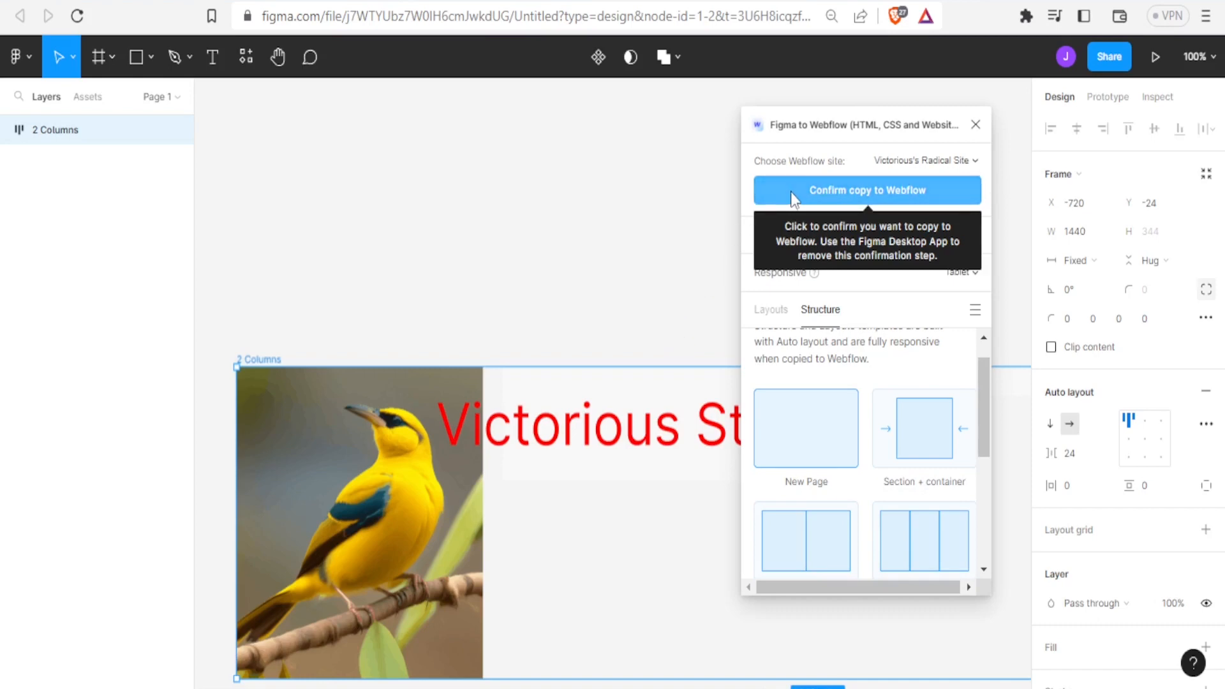
{"action": "left_click", "coordinate": [830, 191]}
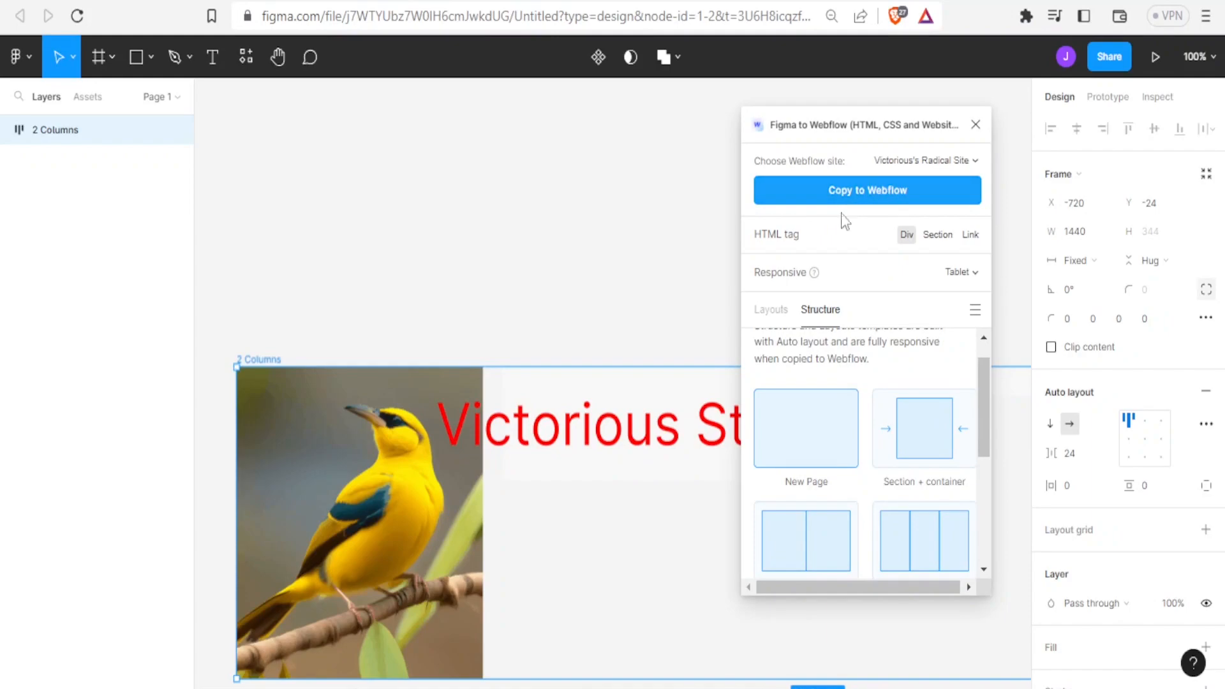
{"action": "left_click", "coordinate": [829, 1]}
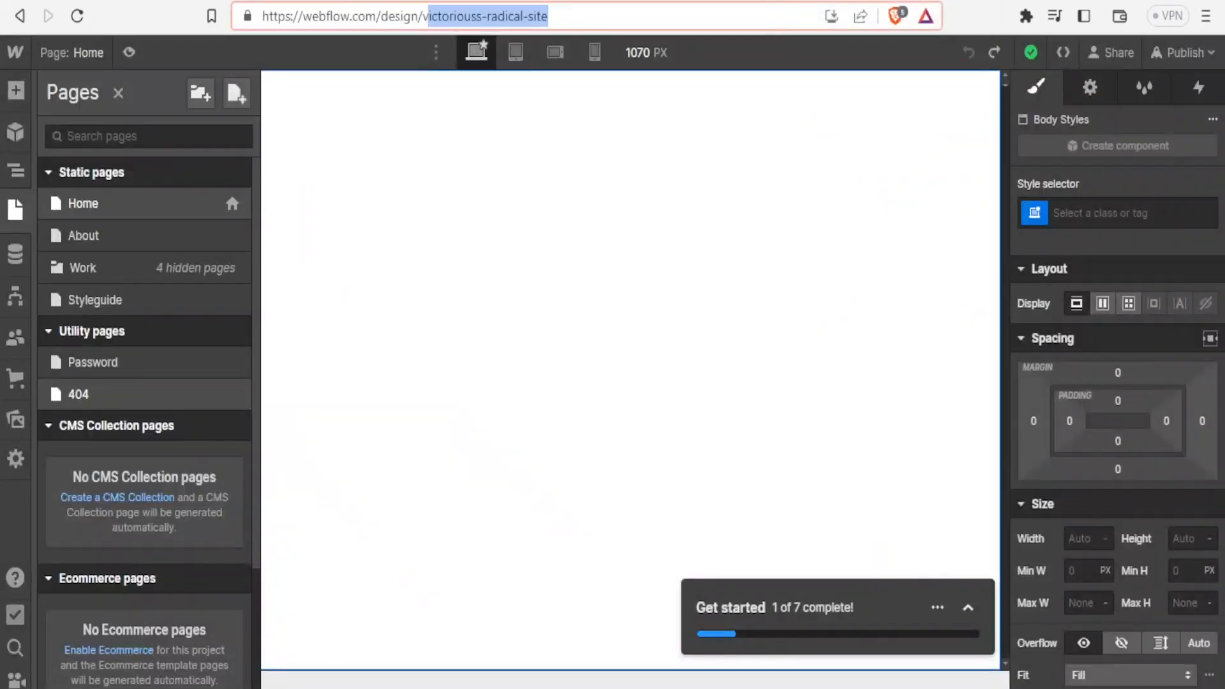
{"action": "left_click", "coordinate": [368, 185]}
{"action": "key", "text": "ctrl+v"}
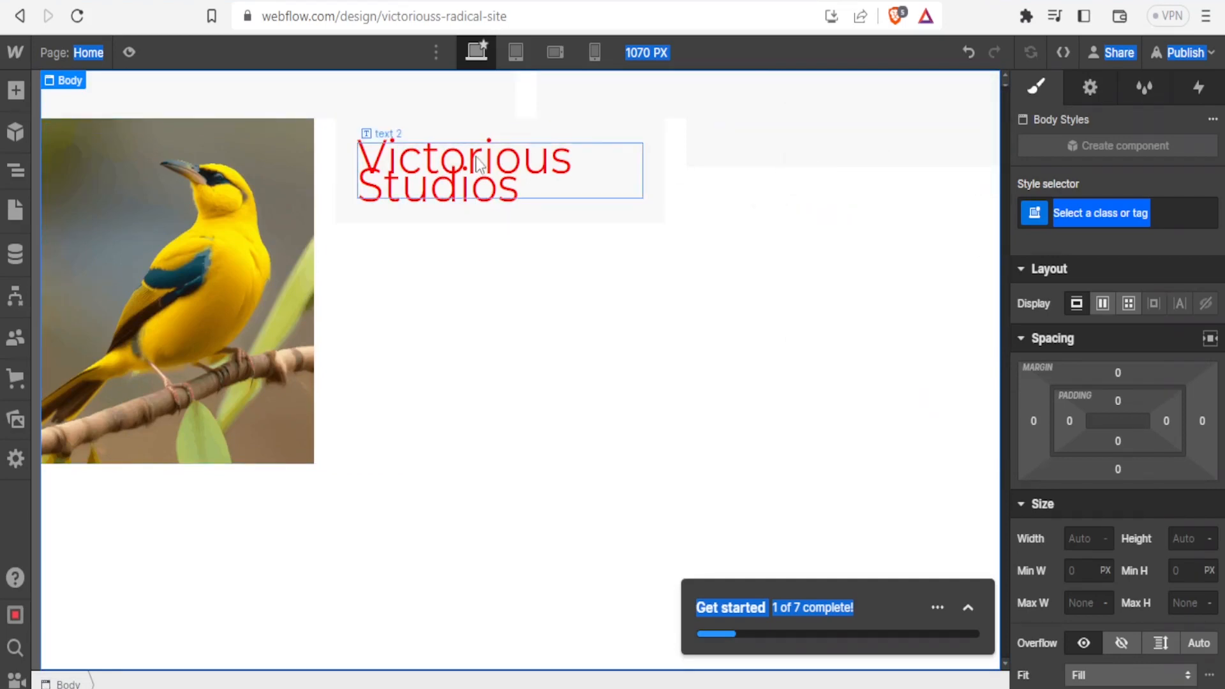
Preview the pasted layout at the tablet, mobile landscape and desktop breakpoints
{"action": "left_click", "coordinate": [516, 53]}
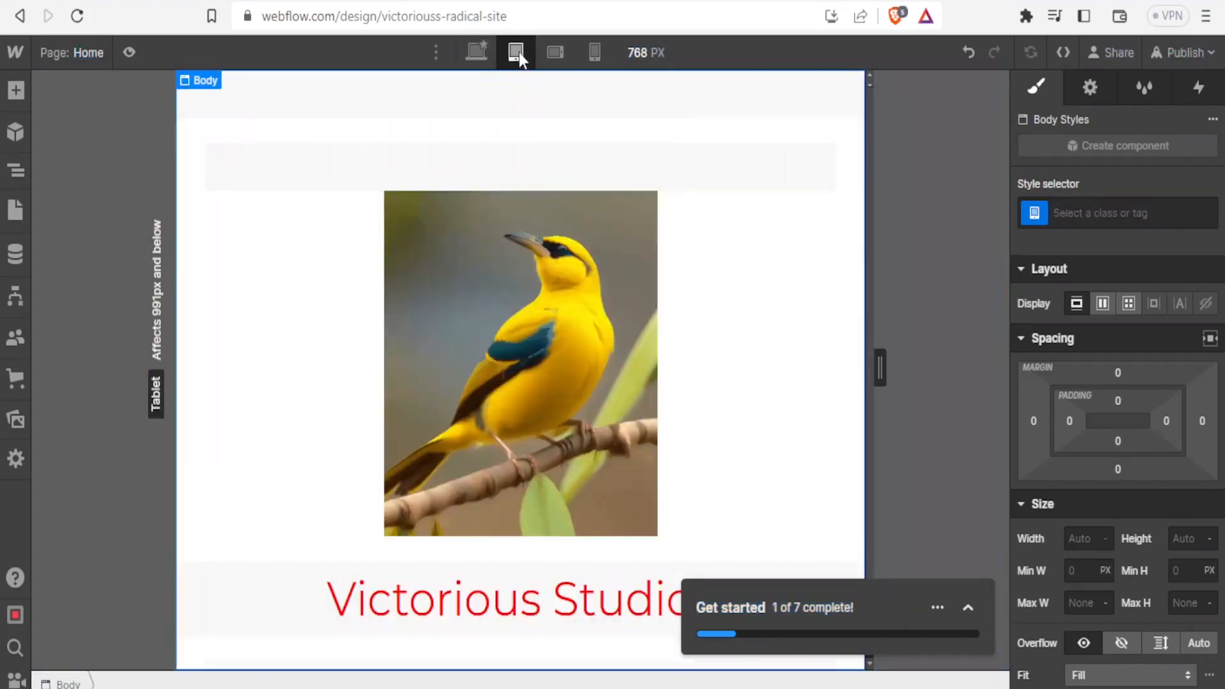
{"action": "left_click", "coordinate": [555, 53]}
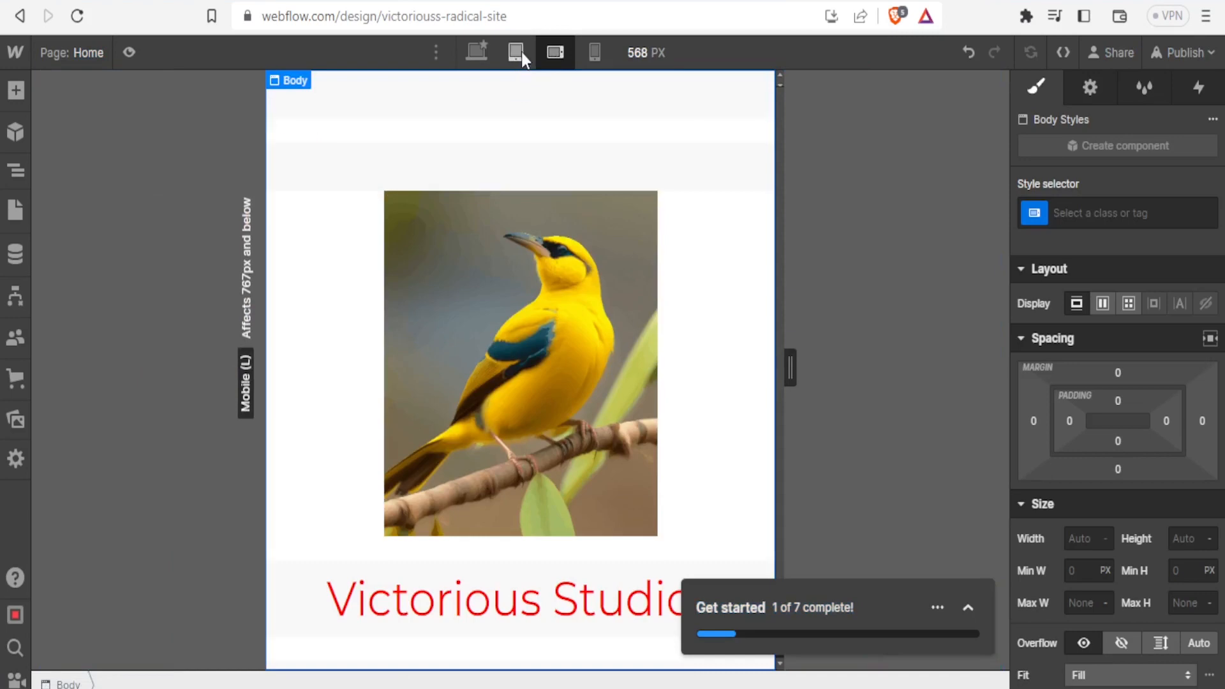
{"action": "left_click", "coordinate": [519, 51]}
{"action": "left_click", "coordinate": [479, 54]}
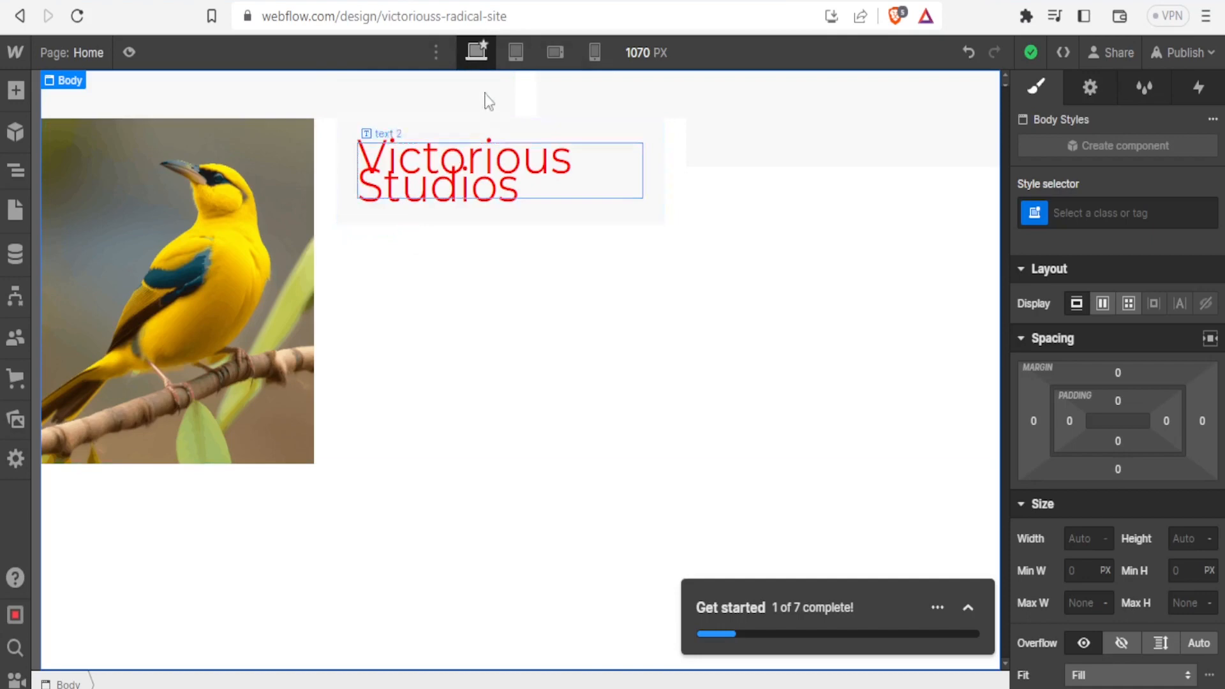
In the tablet view, insert "New" between the two words of the "Victorious Studios" heading
{"action": "left_click", "coordinate": [516, 51]}
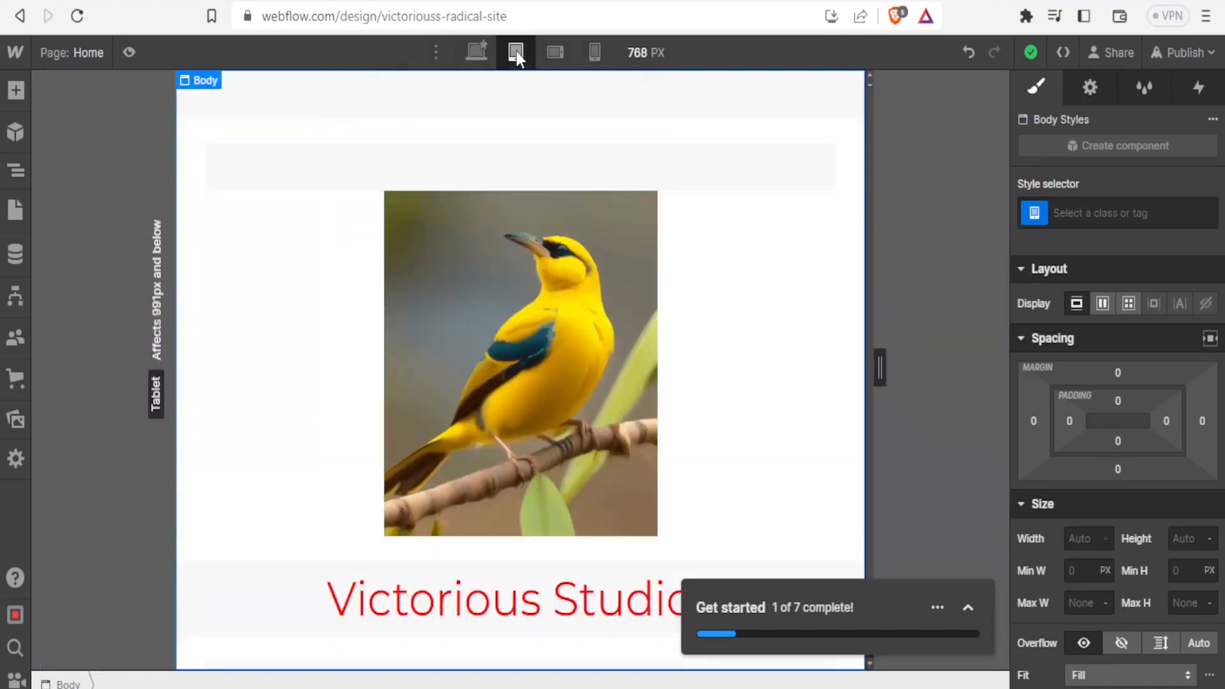
{"action": "left_click", "coordinate": [635, 293]}
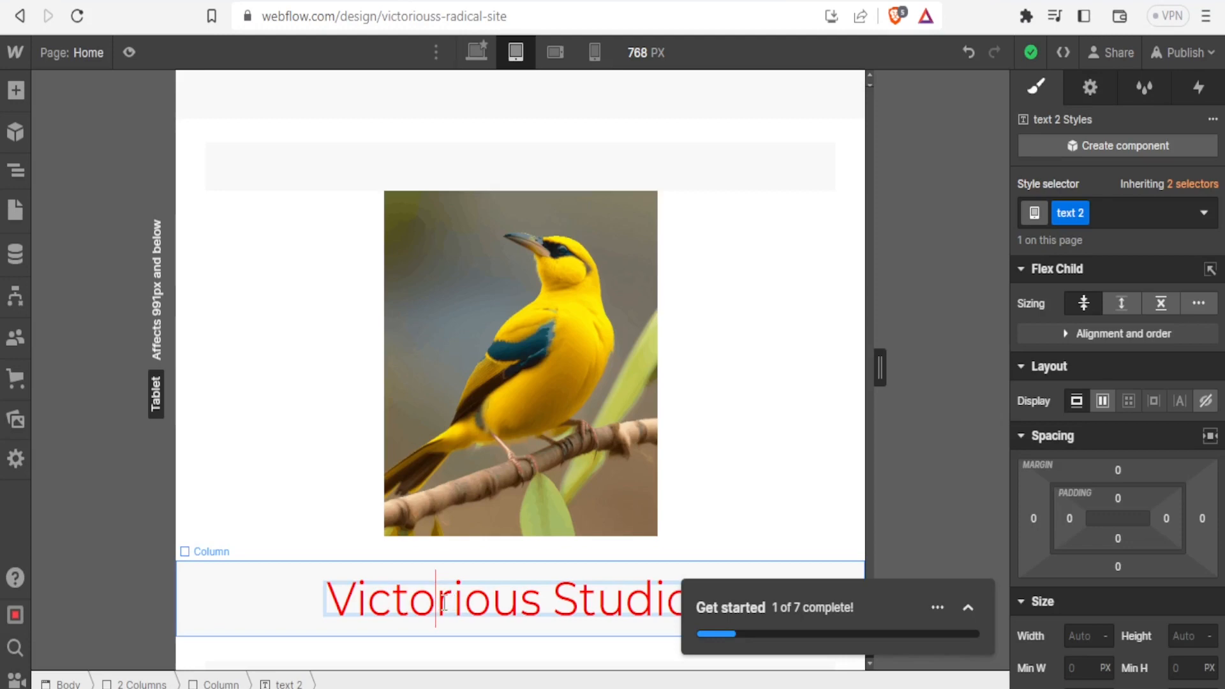
{"action": "left_click", "coordinate": [543, 603]}
{"action": "type", "text": "Ne"}
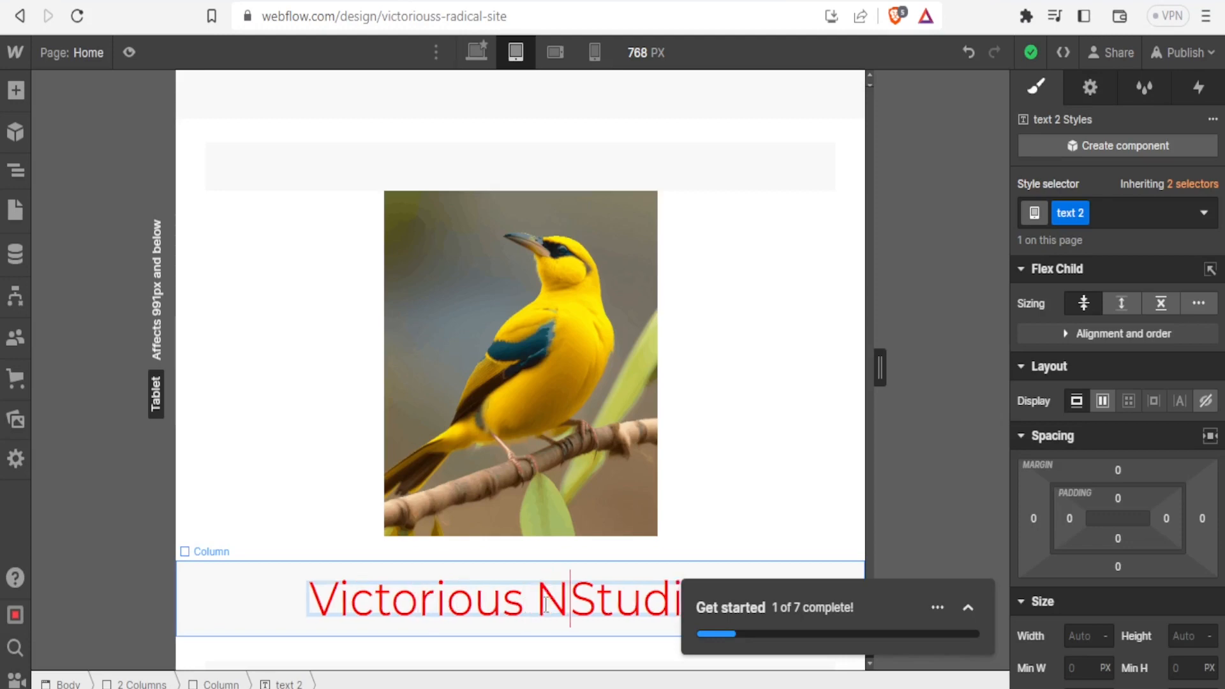
{"action": "type", "text": "w"}
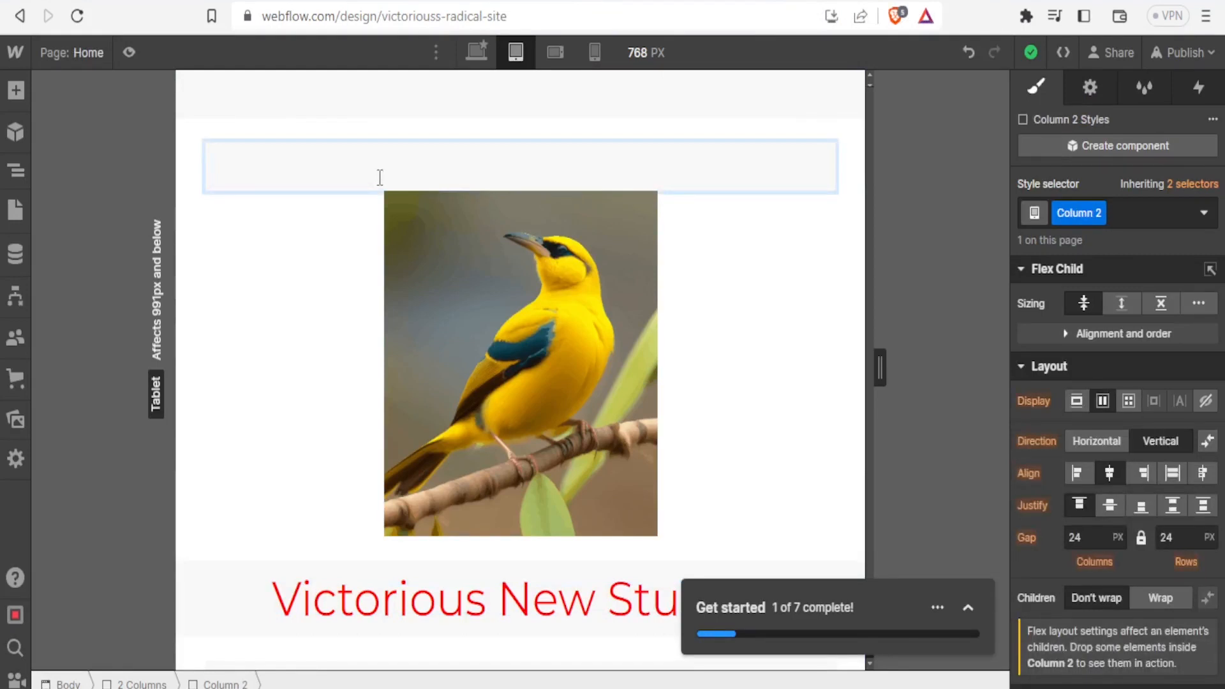
Add the text "Thank you" to the empty Column 2 block above the bird image and make it italic
{"action": "type", "text": "Thank you"}
{"action": "left_click_drag", "start_coordinate": [550, 181], "coordinate": [475, 186]}
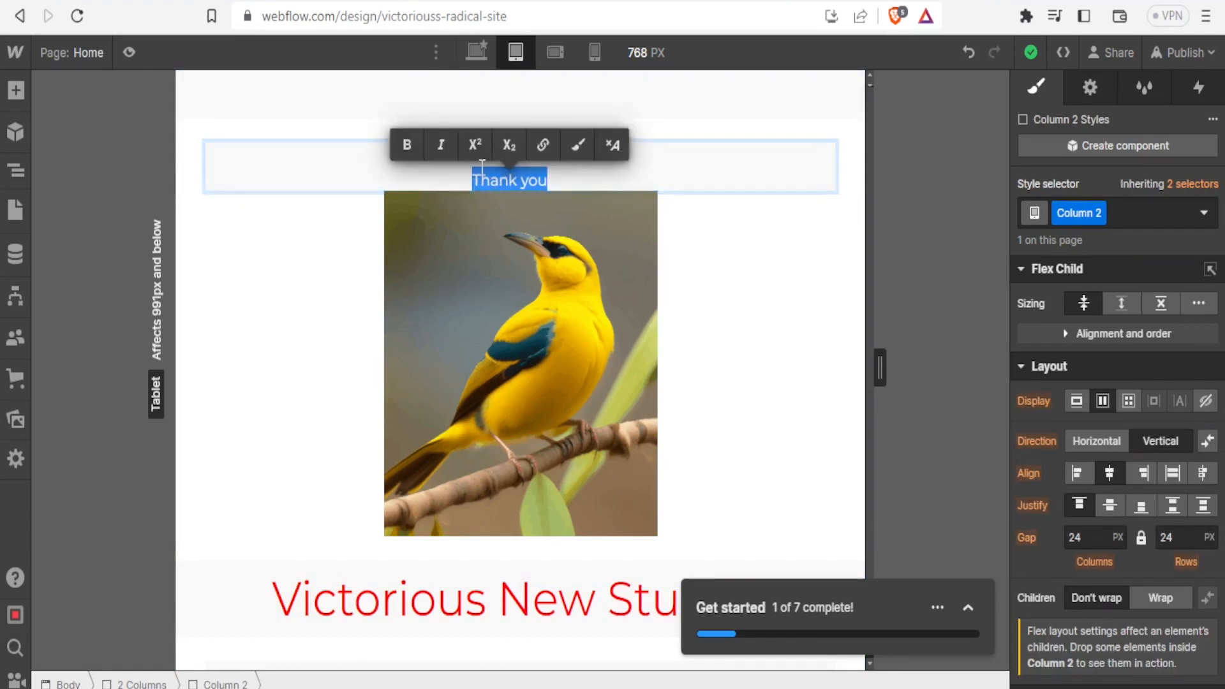
{"action": "left_click", "coordinate": [442, 152]}
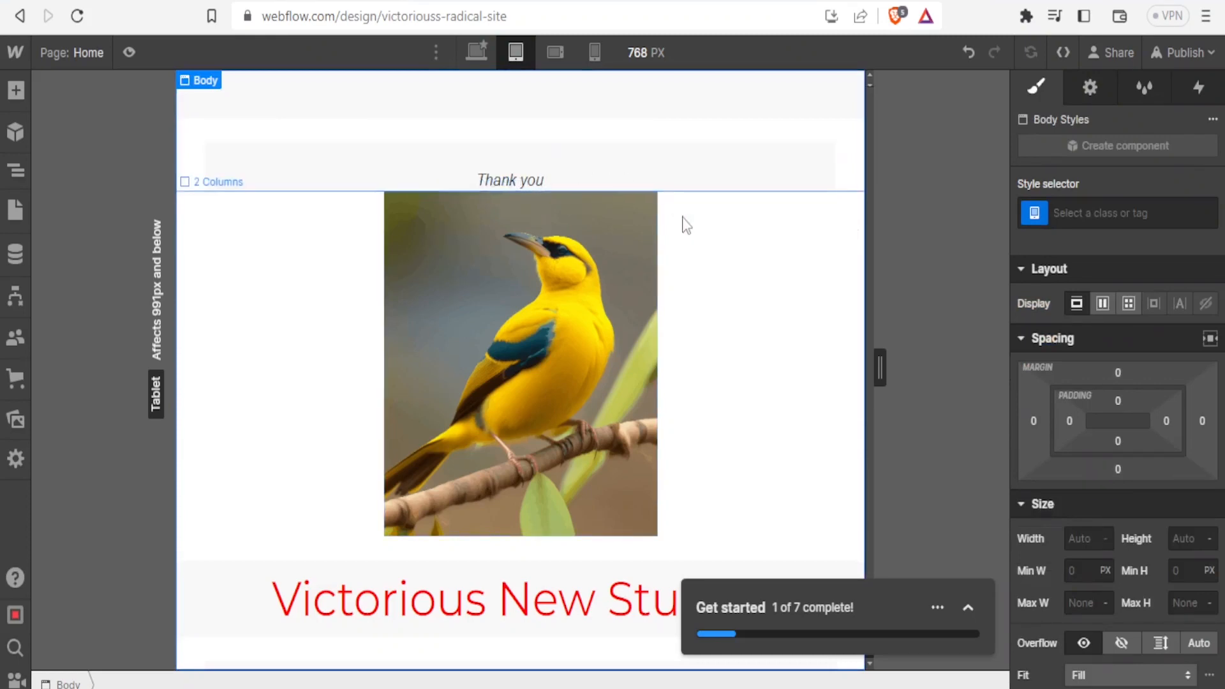
{"action": "left_click", "coordinate": [755, 336]}
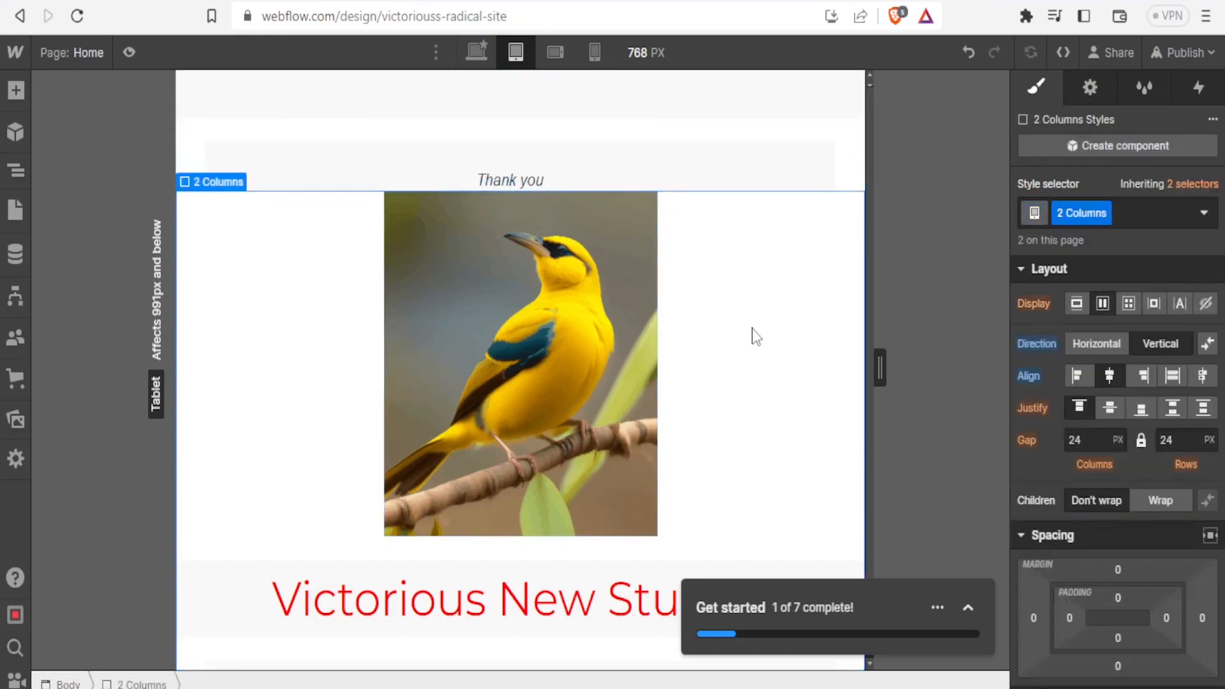